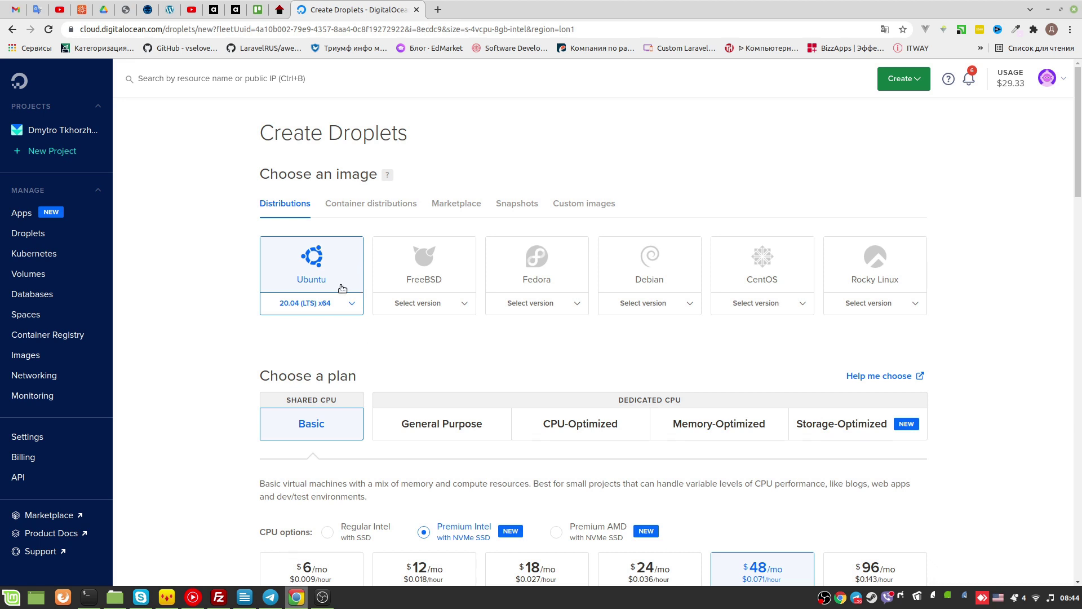
Change the droplet's Ubuntu image from 20.04 LTS to 21.10 x64
{"action": "left_click", "coordinate": [353, 305]}
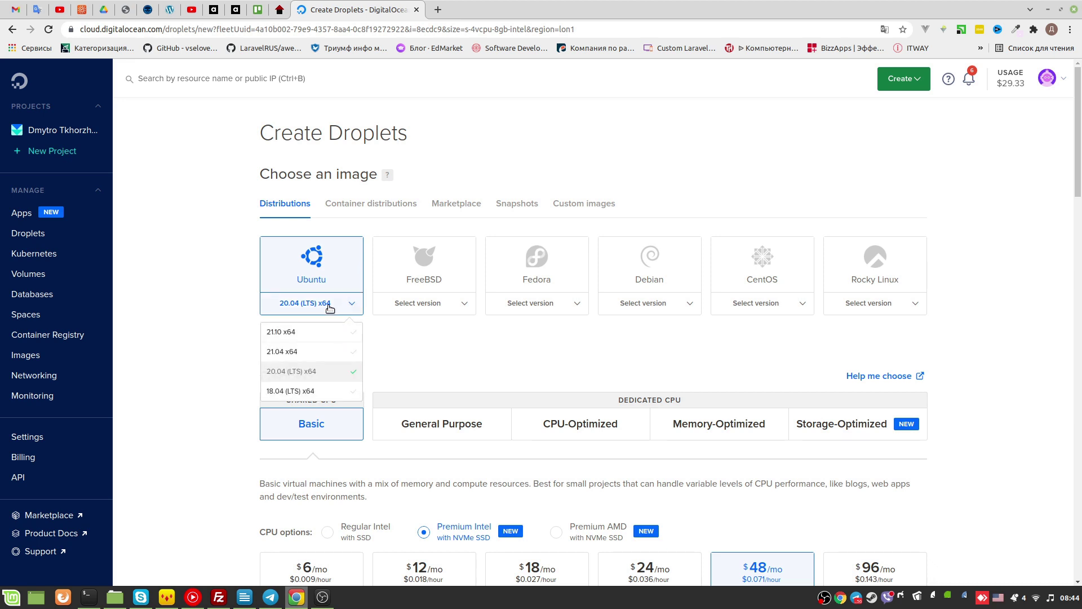
{"action": "left_click", "coordinate": [288, 335]}
{"action": "scroll", "coordinate": [493, 287], "scroll_direction": "down", "scroll_amount": 3}
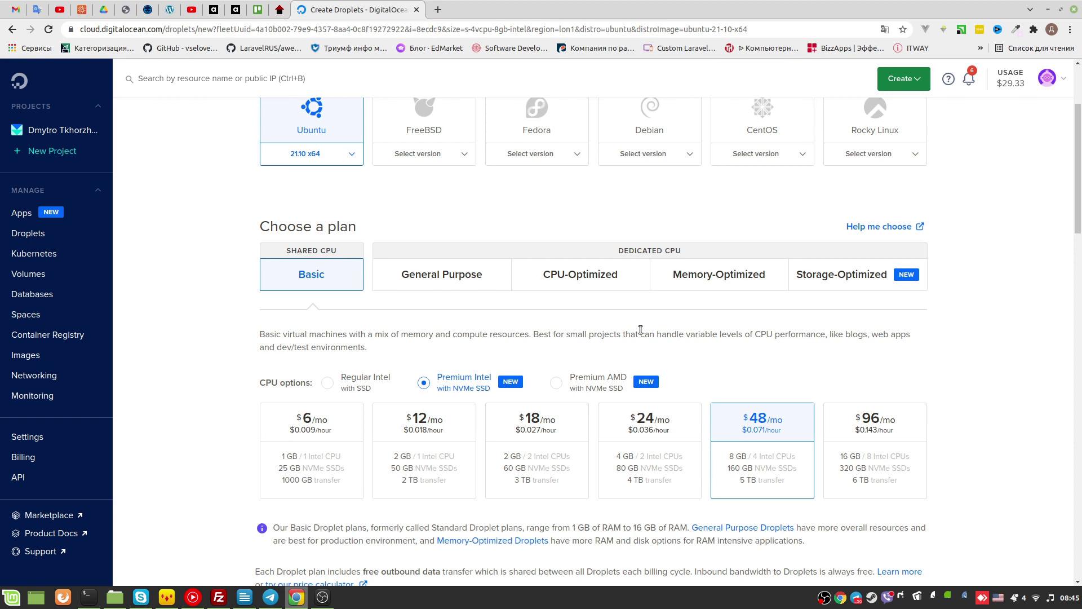
Browse the General Purpose, CPU-Optimized, Memory-Optimized and Storage-Optimized plans, then return to Basic
{"action": "left_click", "coordinate": [509, 283]}
{"action": "left_click", "coordinate": [514, 281]}
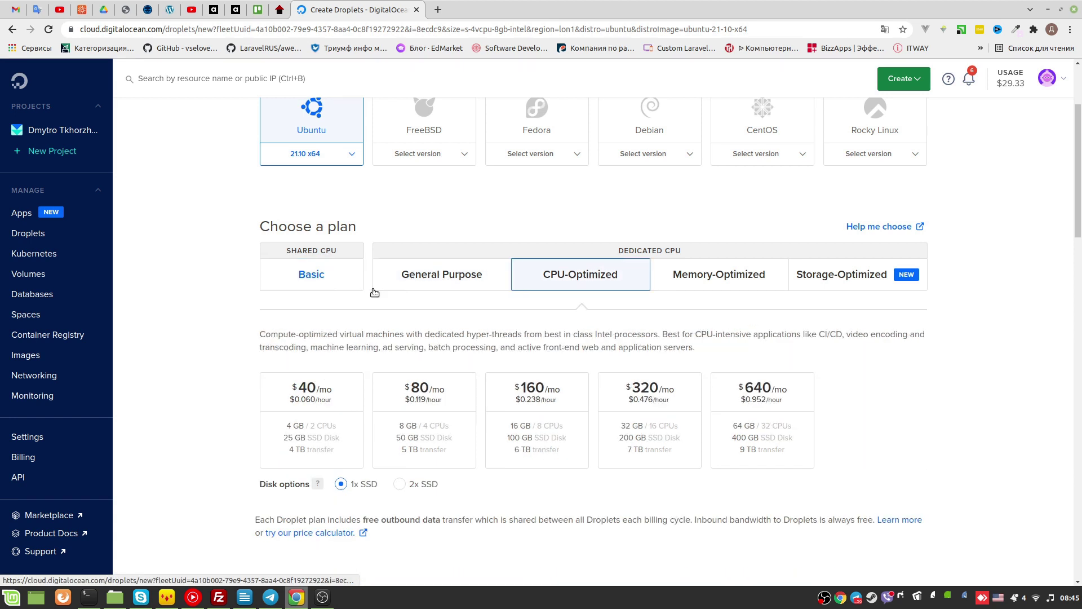
{"action": "left_click", "coordinate": [337, 288]}
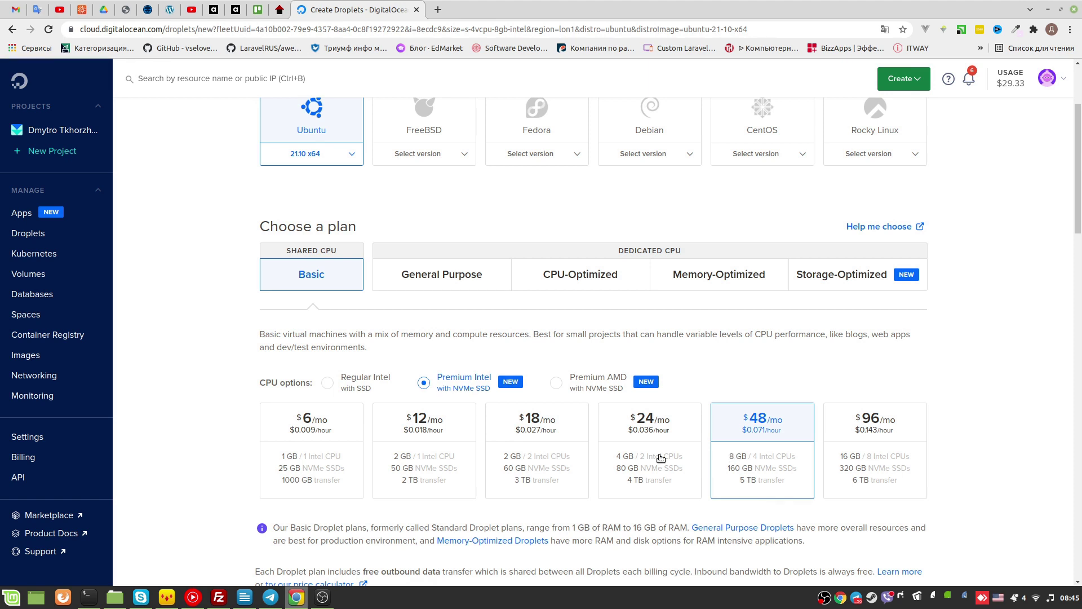
{"action": "left_click", "coordinate": [444, 285]}
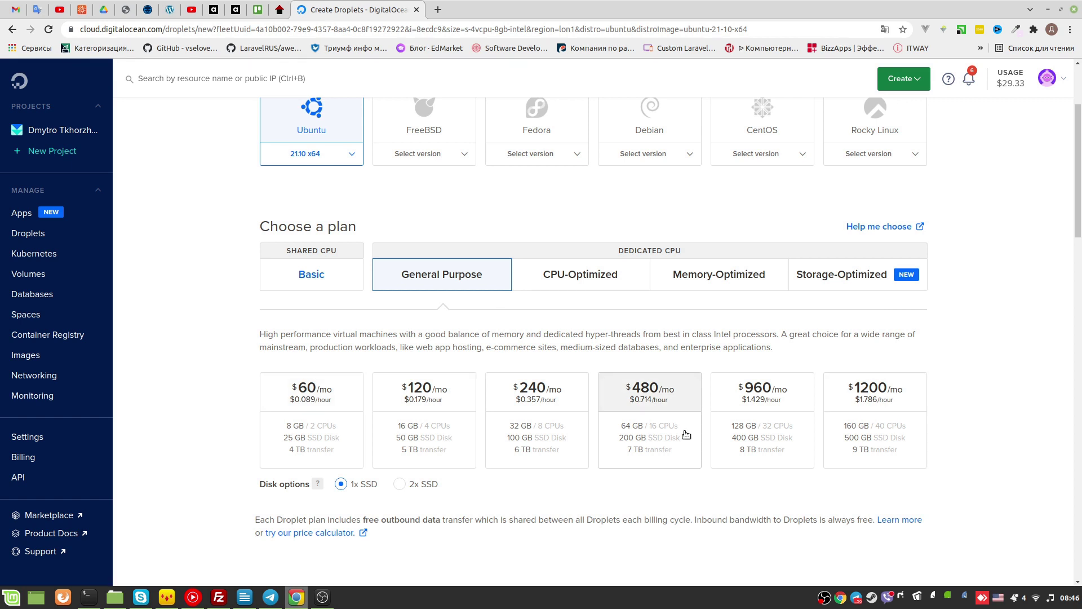
{"action": "left_click", "coordinate": [564, 287]}
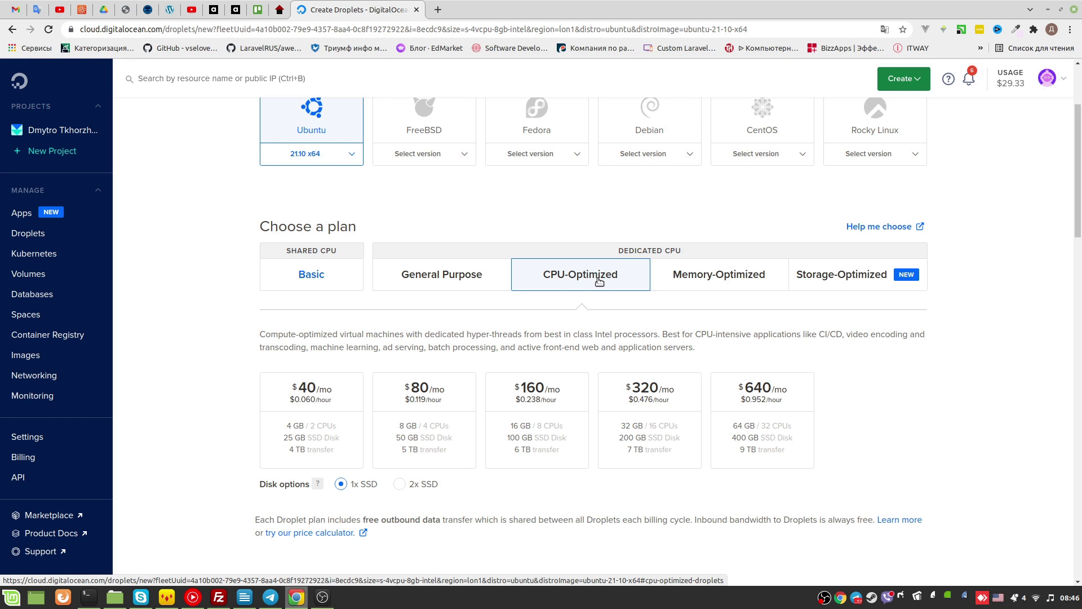
{"action": "left_click", "coordinate": [692, 285]}
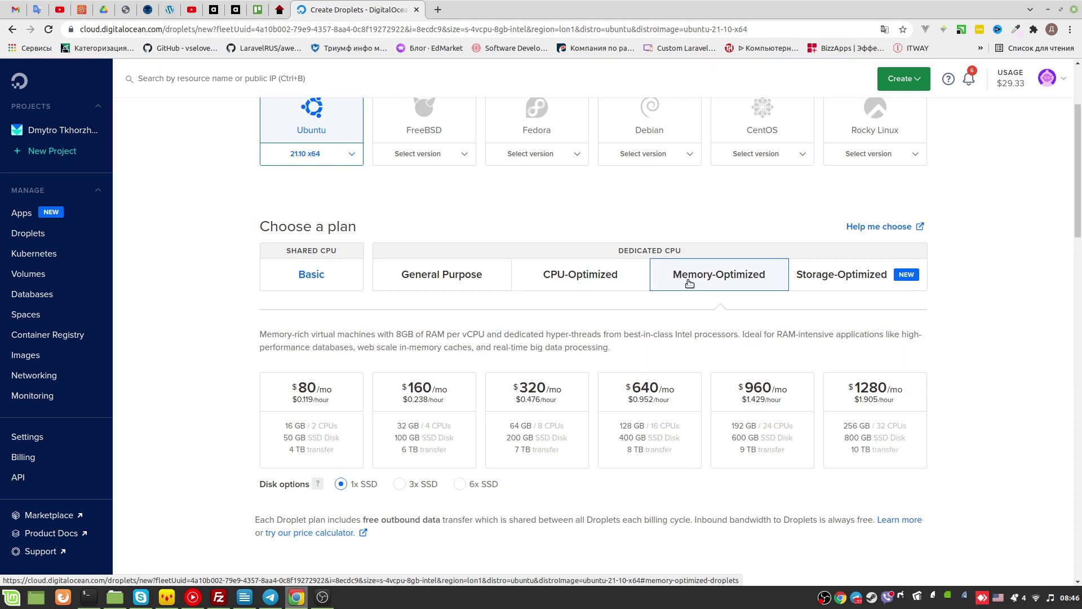
{"action": "left_click", "coordinate": [832, 282]}
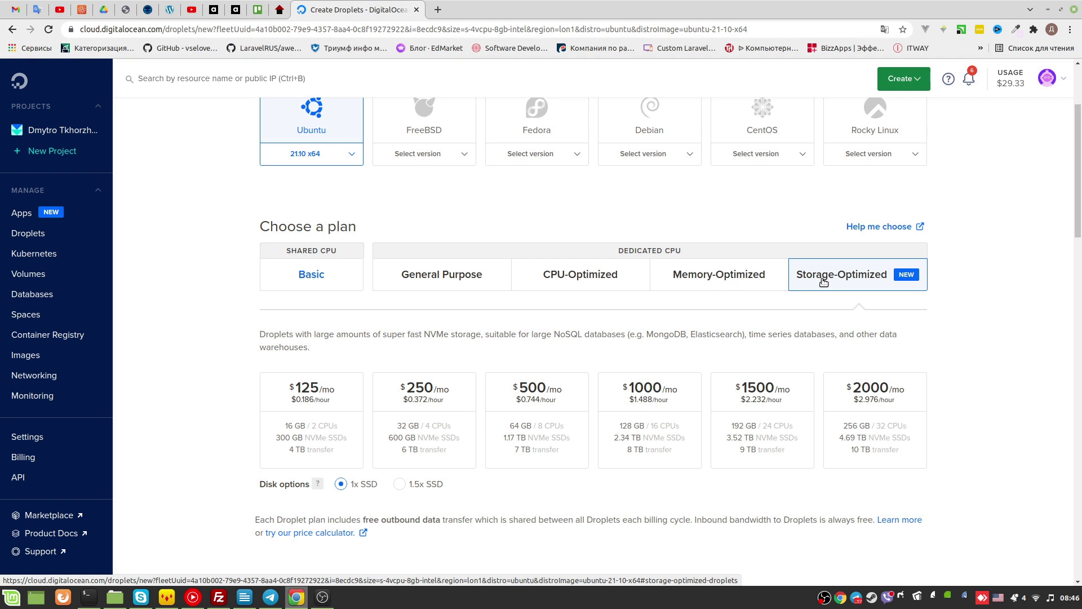
{"action": "left_click", "coordinate": [334, 288]}
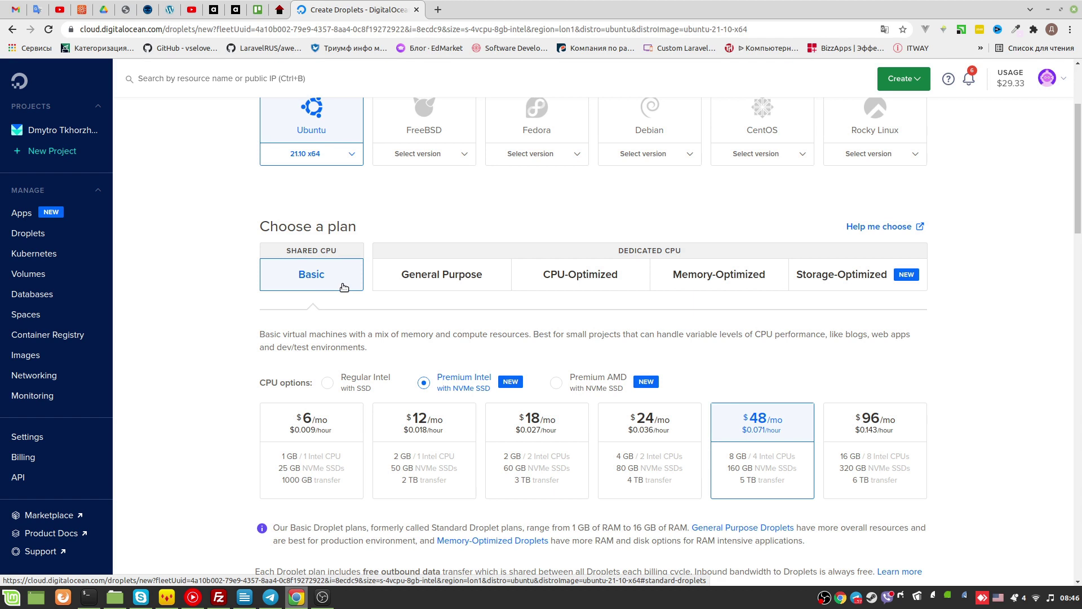
Recheck the CPU-Optimized and Storage-Optimized plans, then go back to the Basic shared-CPU plans
{"action": "left_click", "coordinate": [552, 273]}
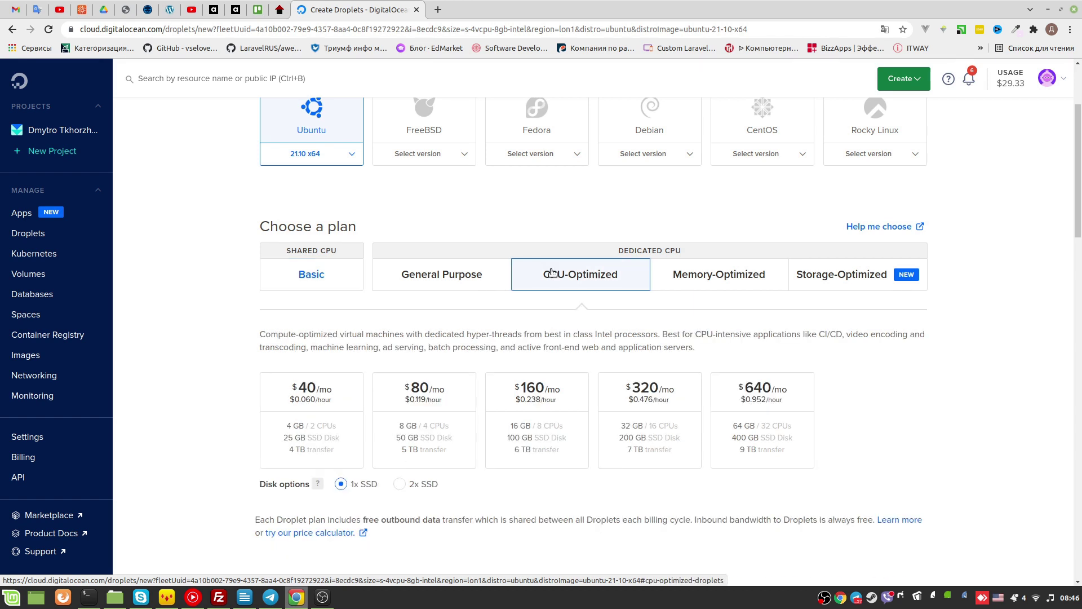
{"action": "left_click", "coordinate": [841, 274]}
{"action": "left_click", "coordinate": [640, 278]}
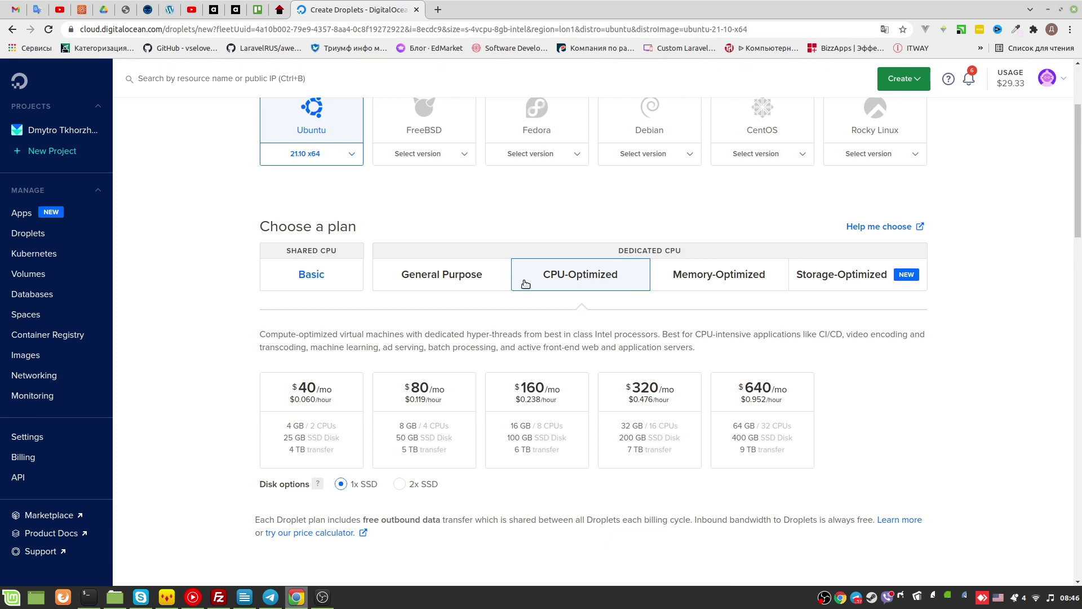
{"action": "left_click", "coordinate": [823, 284]}
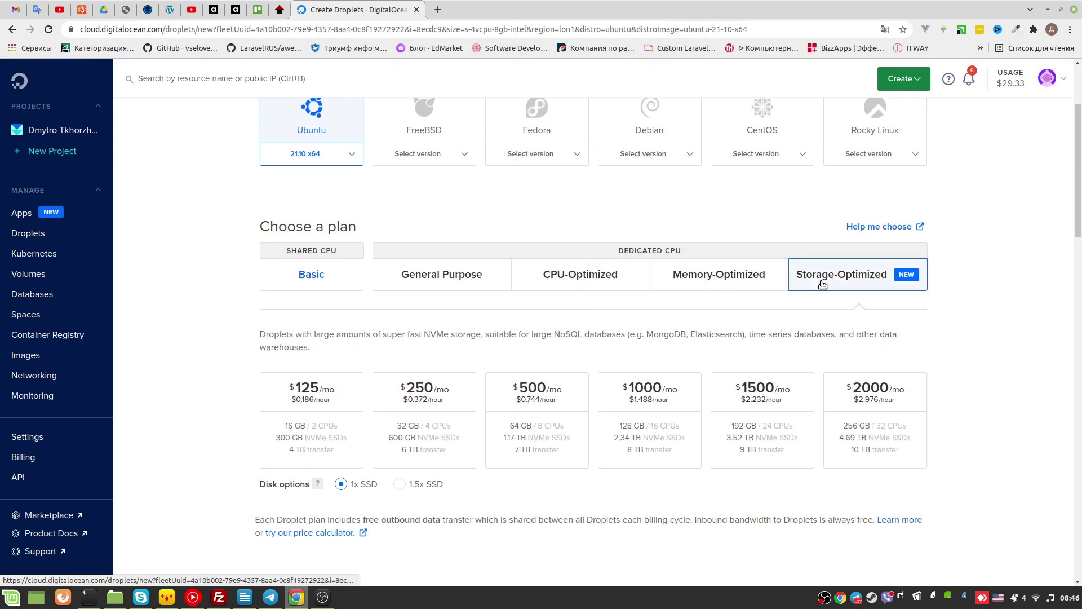
{"action": "scroll", "coordinate": [564, 253], "scroll_direction": "down", "scroll_amount": 2}
{"action": "left_click", "coordinate": [343, 195]}
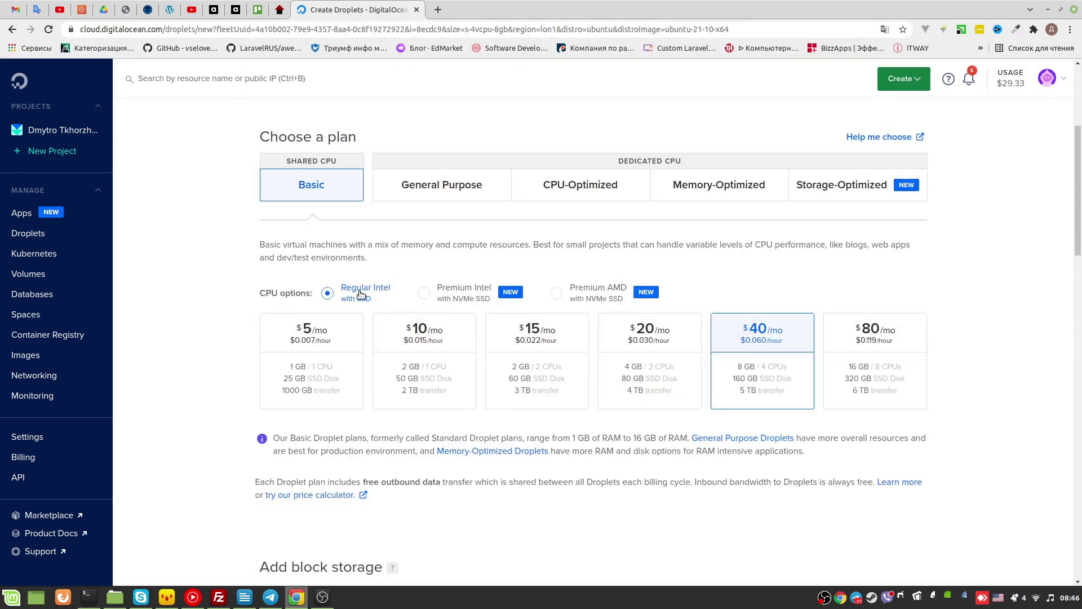
Keep Regular Intel after previewing Premium, and pick the $5/mo plan with 1 GB RAM and 25 GB SSD
{"action": "left_click", "coordinate": [438, 289]}
{"action": "left_click", "coordinate": [366, 289]}
{"action": "left_click_drag", "start_coordinate": [257, 292], "coordinate": [705, 292]}
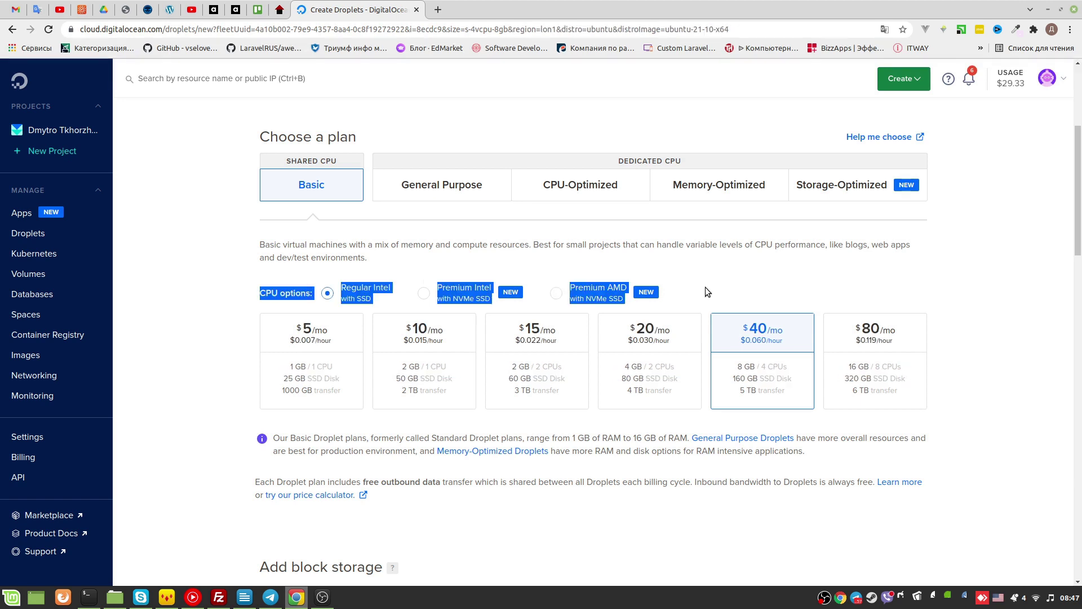
{"action": "left_click", "coordinate": [705, 289]}
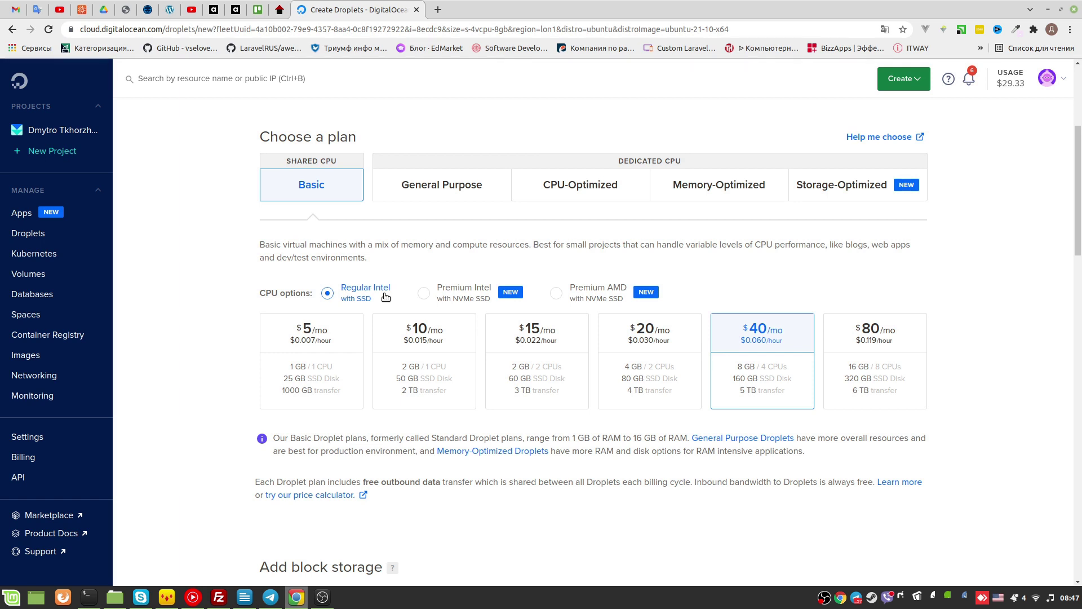
{"action": "left_click_drag", "start_coordinate": [386, 296], "coordinate": [500, 299]}
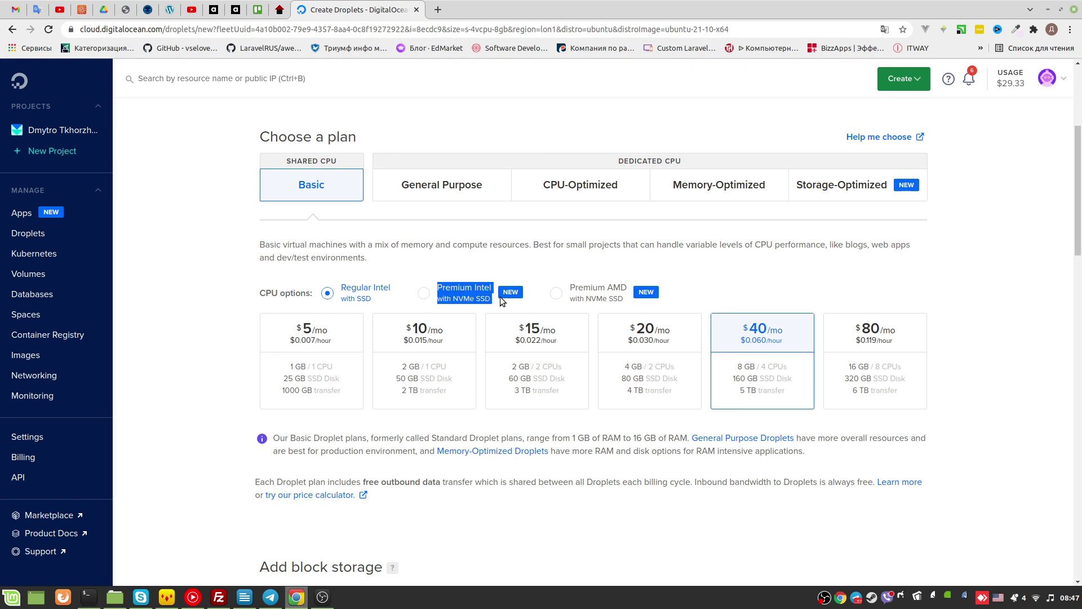
{"action": "left_click", "coordinate": [563, 271]}
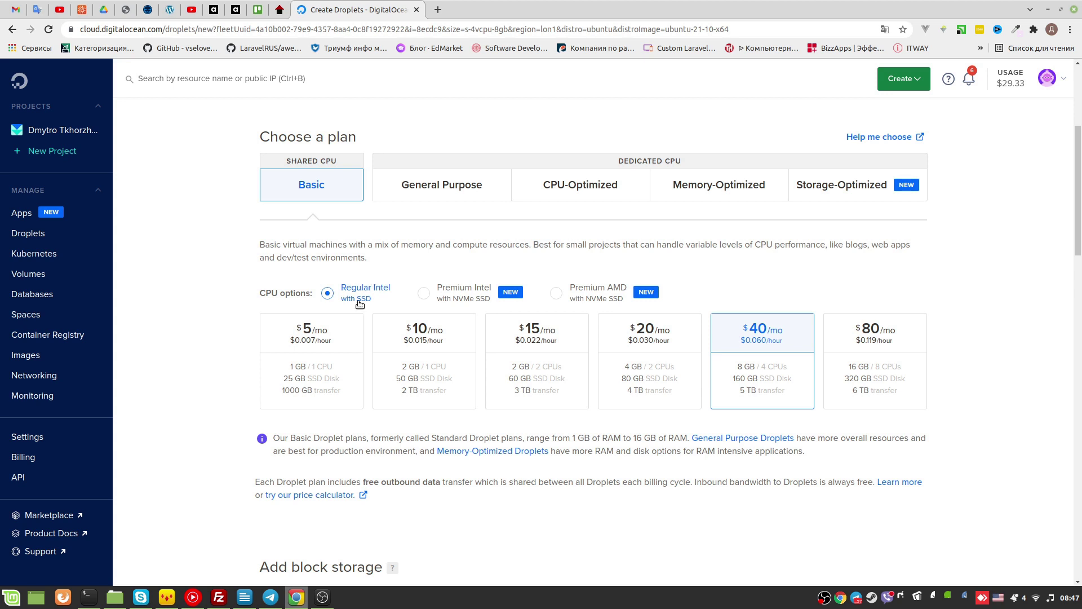
{"action": "left_click", "coordinate": [343, 334]}
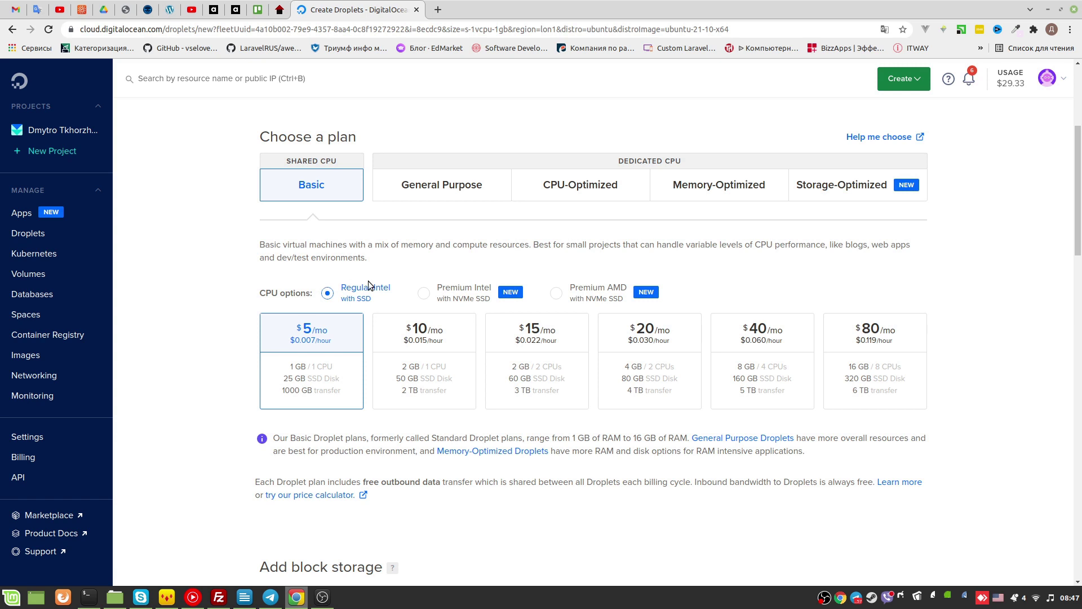
{"action": "left_click", "coordinate": [373, 260]}
Scroll past the Add block storage section down to the datacenter region choices
{"action": "scroll", "coordinate": [408, 272], "scroll_direction": "down", "scroll_amount": 4}
{"action": "scroll", "coordinate": [333, 333], "scroll_direction": "up", "scroll_amount": 3}
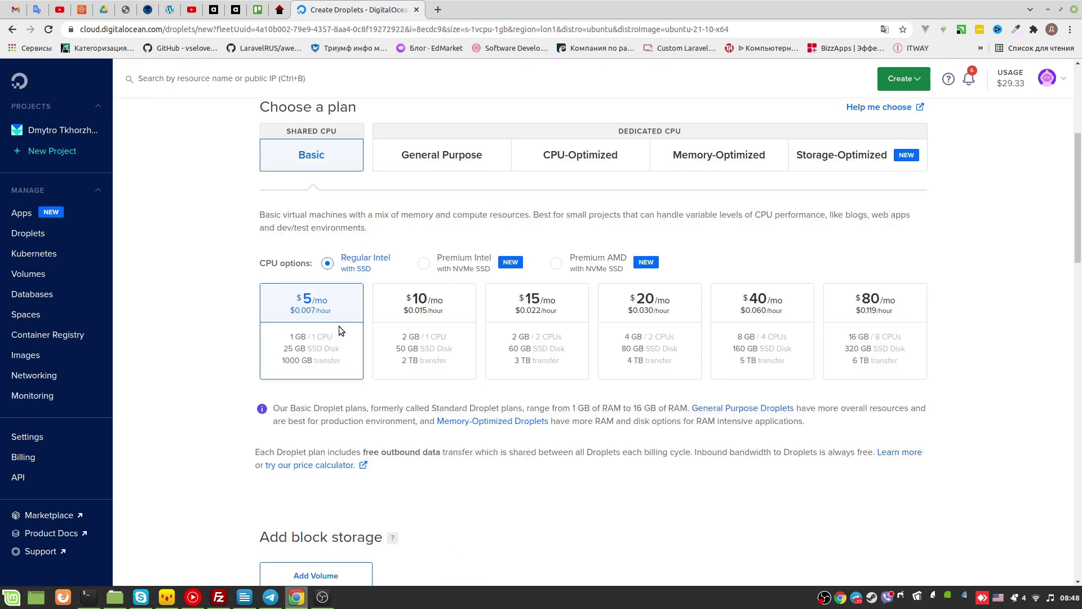
{"action": "scroll", "coordinate": [338, 326], "scroll_direction": "down", "scroll_amount": 8}
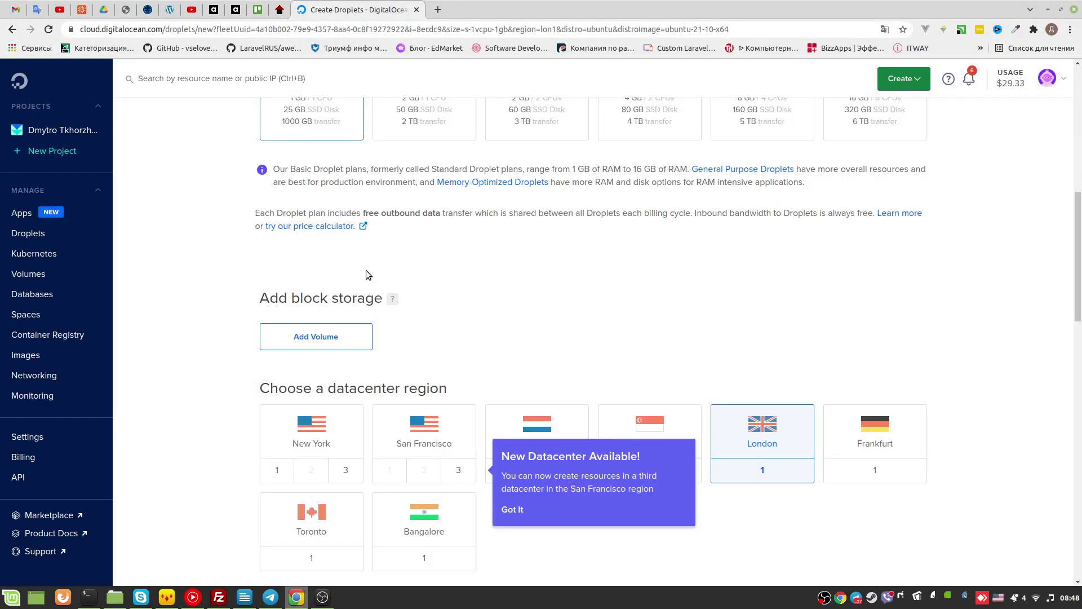
{"action": "left_click_drag", "start_coordinate": [257, 291], "coordinate": [450, 291]}
{"action": "left_click", "coordinate": [449, 293]}
{"action": "scroll", "coordinate": [479, 226], "scroll_direction": "down", "scroll_amount": 4}
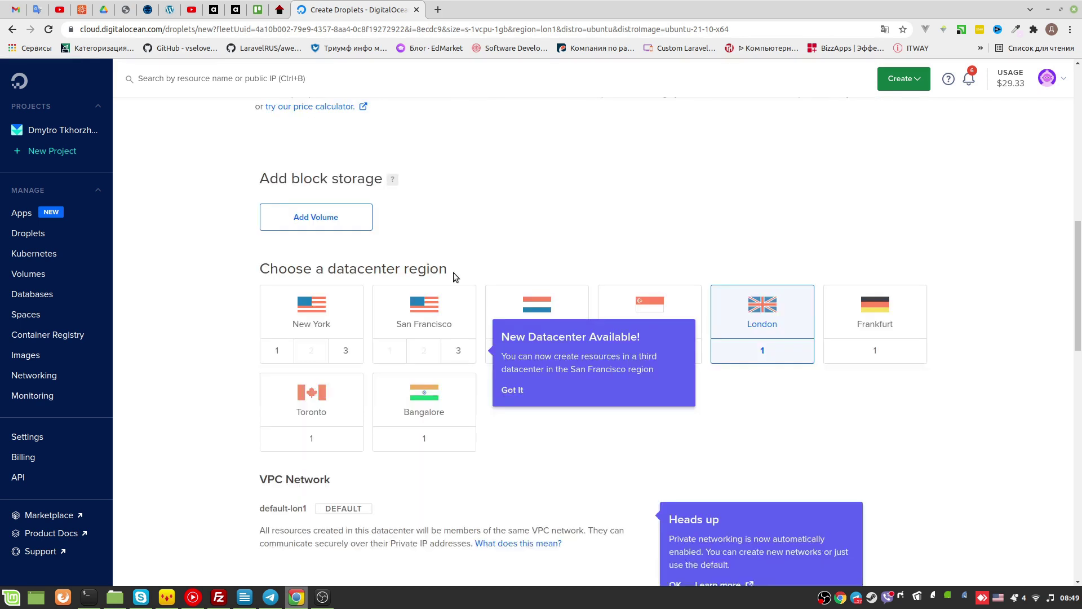
Try the New York and San Francisco regions, ending on Toronto
{"action": "left_click", "coordinate": [315, 319]}
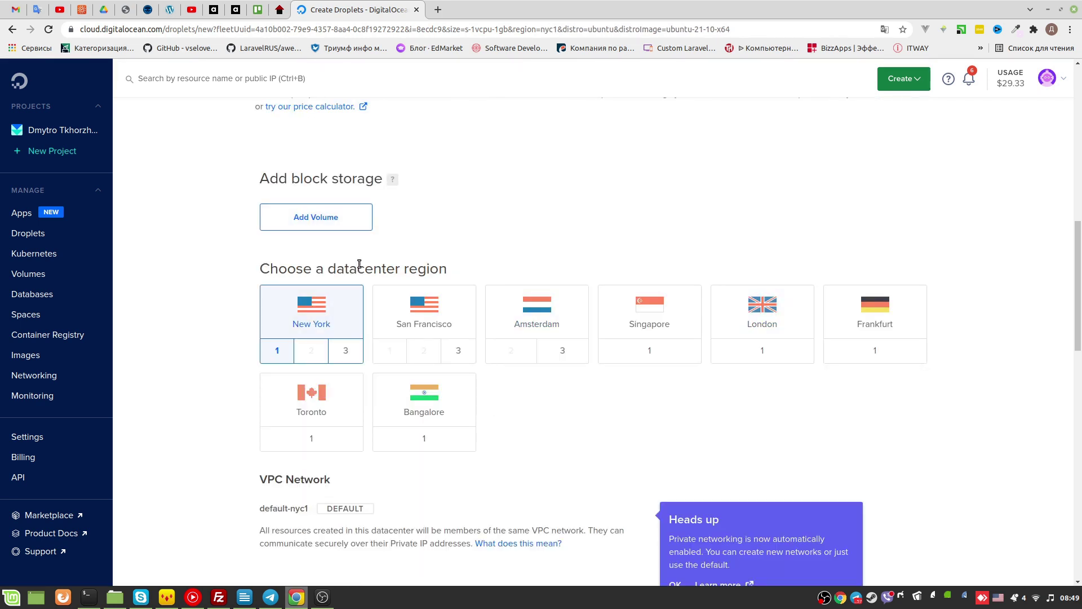
{"action": "left_click_drag", "start_coordinate": [358, 268], "coordinate": [466, 273]}
{"action": "left_click", "coordinate": [463, 257]}
{"action": "left_click", "coordinate": [392, 319]}
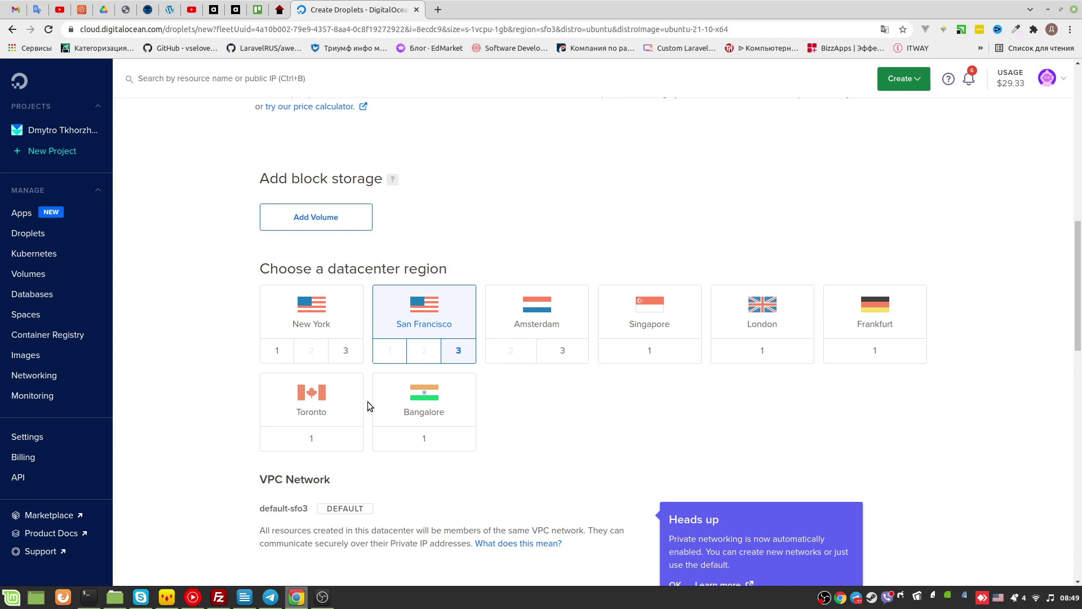
{"action": "left_click", "coordinate": [335, 414]}
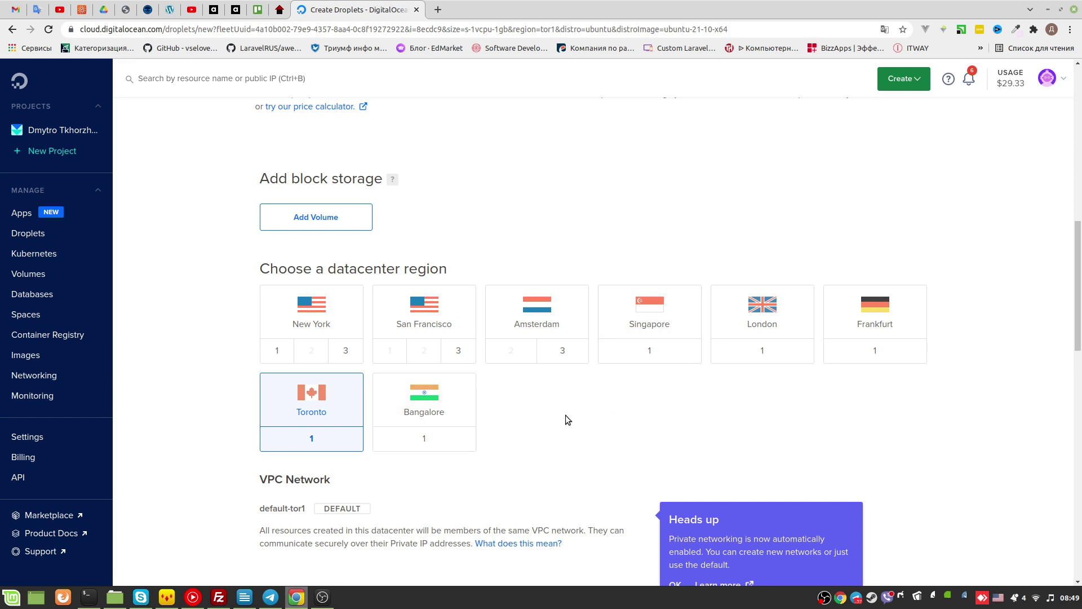
Compare Amsterdam 3, San Francisco 3, New York 1 and New York 3, then settle on Amsterdam 3
{"action": "left_click", "coordinate": [537, 320]}
{"action": "left_click", "coordinate": [563, 350]}
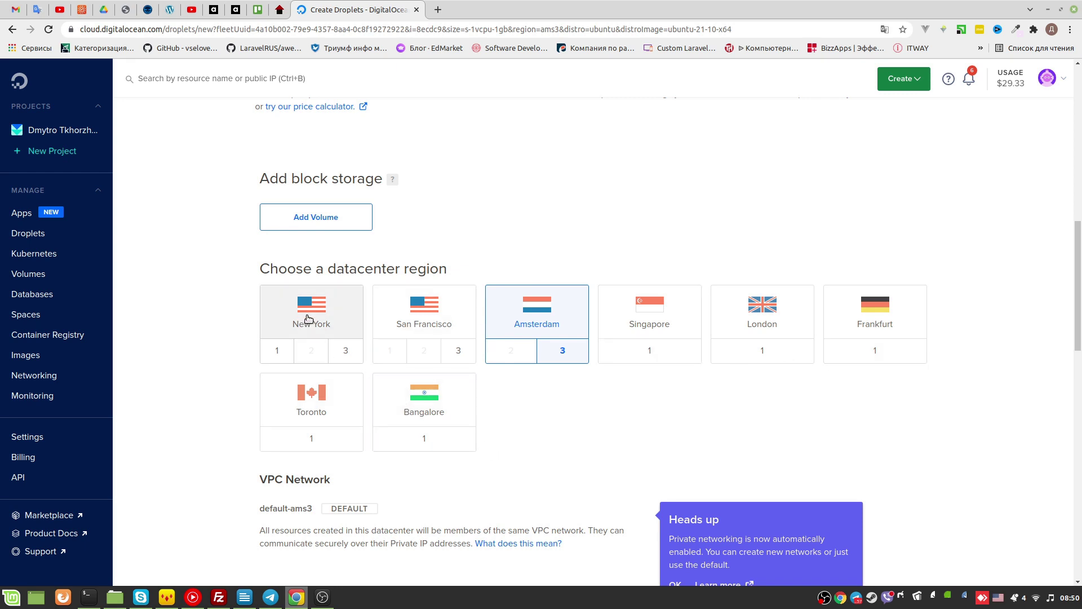
{"action": "left_click", "coordinate": [451, 324]}
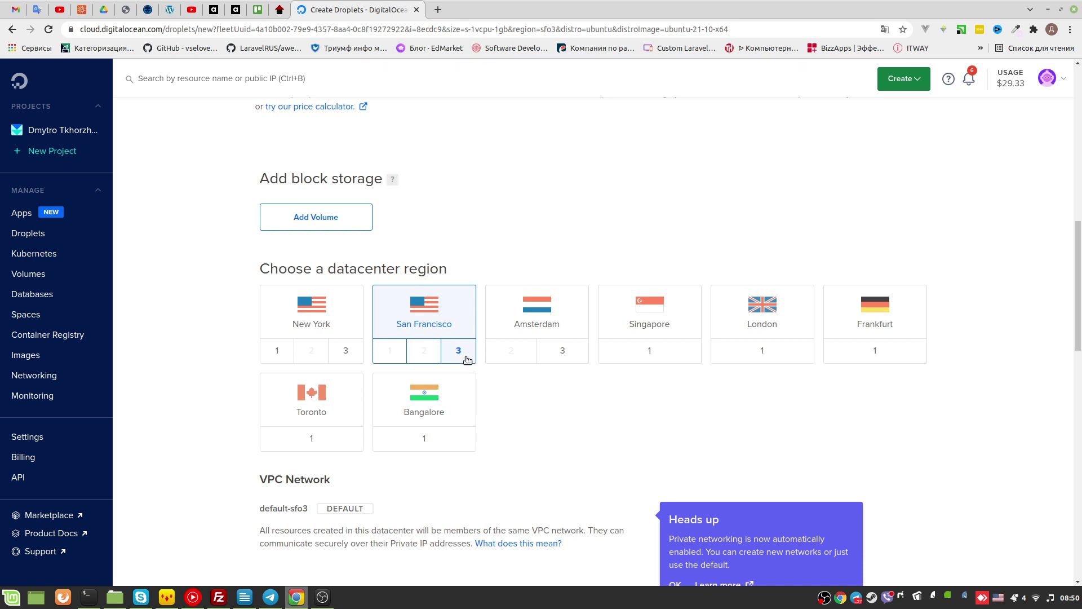
{"action": "left_click", "coordinate": [290, 319]}
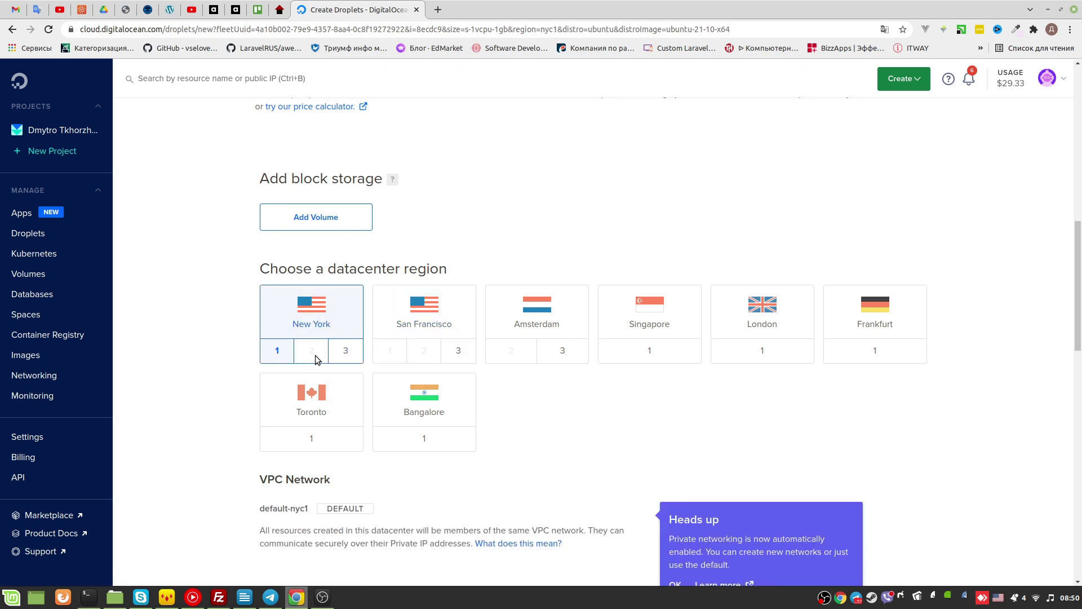
{"action": "left_click", "coordinate": [346, 350]}
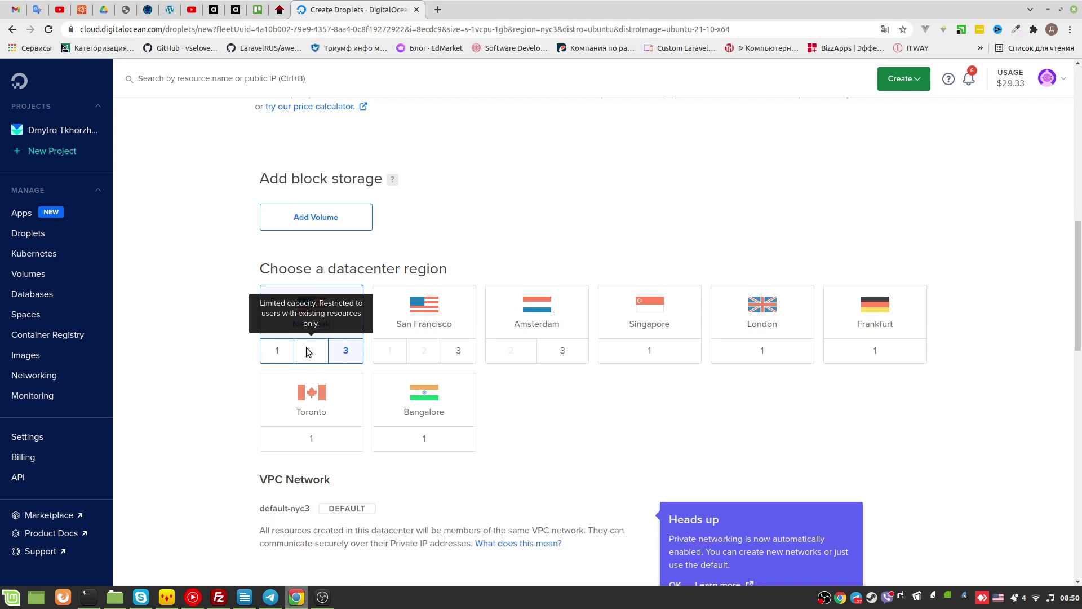
{"action": "left_click", "coordinate": [284, 356]}
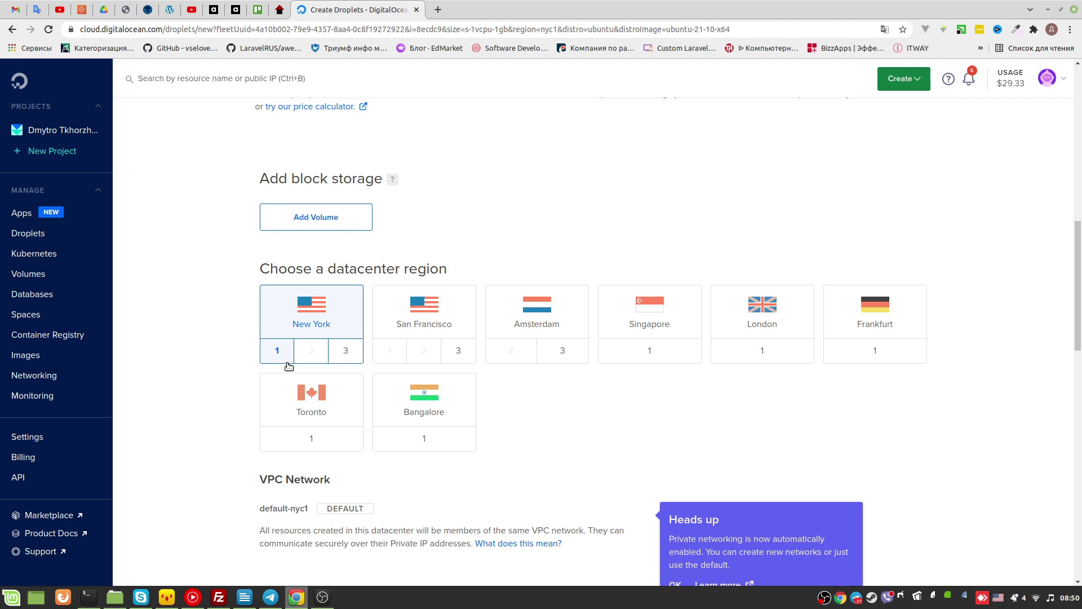
{"action": "left_click", "coordinate": [551, 334]}
Dismiss the private networking Heads up notice
{"action": "scroll", "coordinate": [559, 330], "scroll_direction": "down", "scroll_amount": 3}
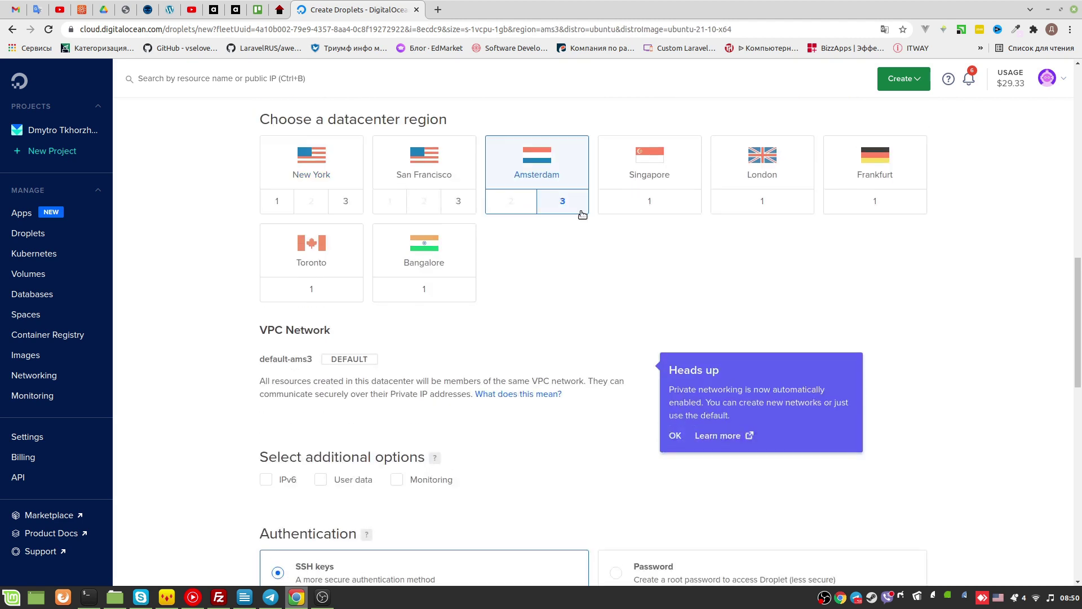
{"action": "scroll", "coordinate": [474, 278], "scroll_direction": "down", "scroll_amount": 3}
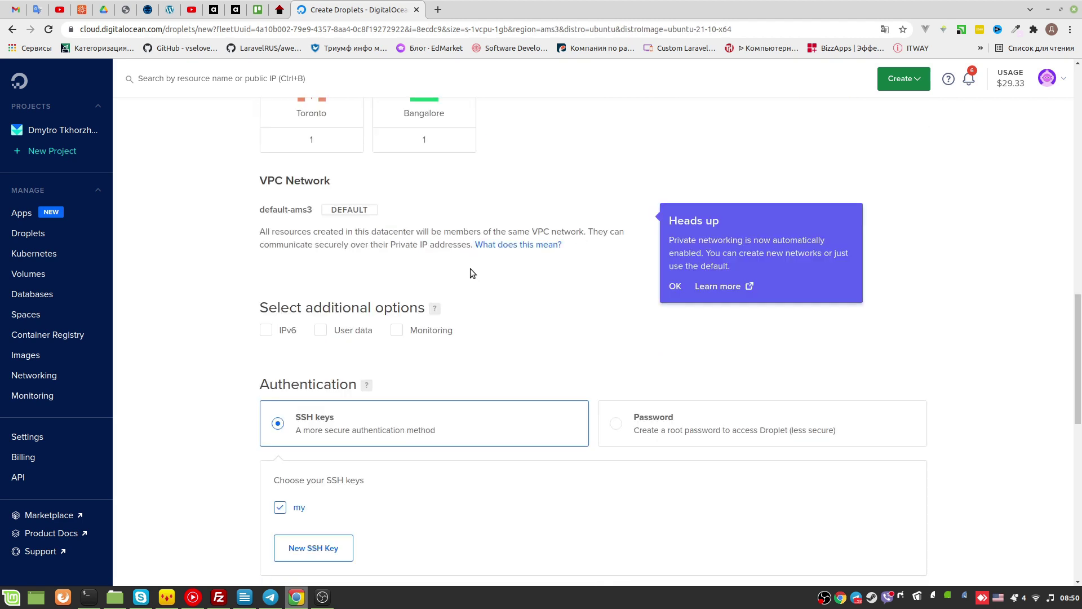
{"action": "left_click", "coordinate": [671, 286]}
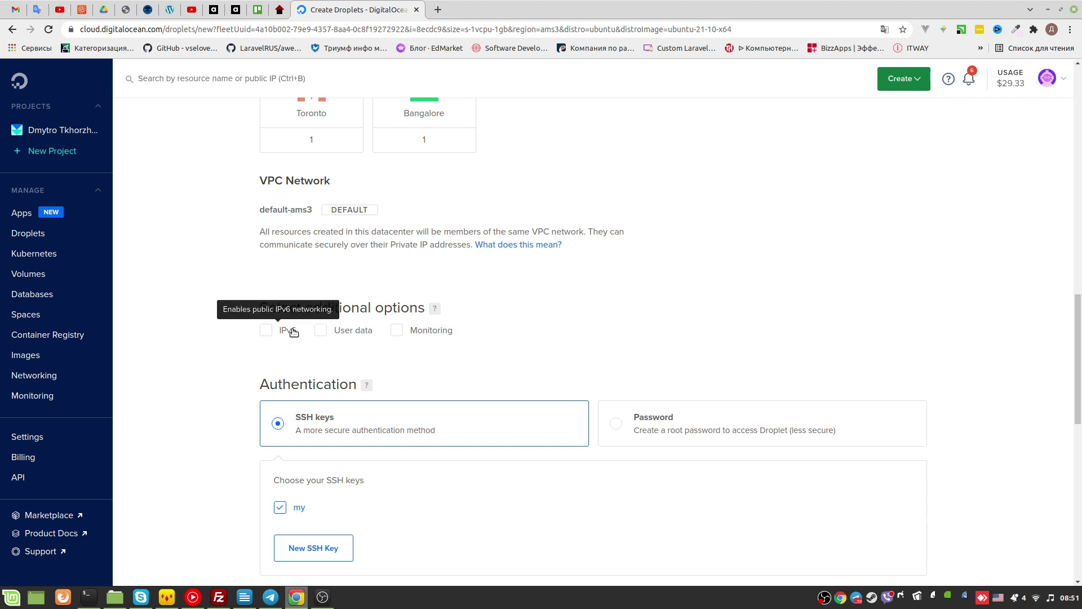
Enable IPv6 under Select additional options
{"action": "left_click", "coordinate": [292, 332]}
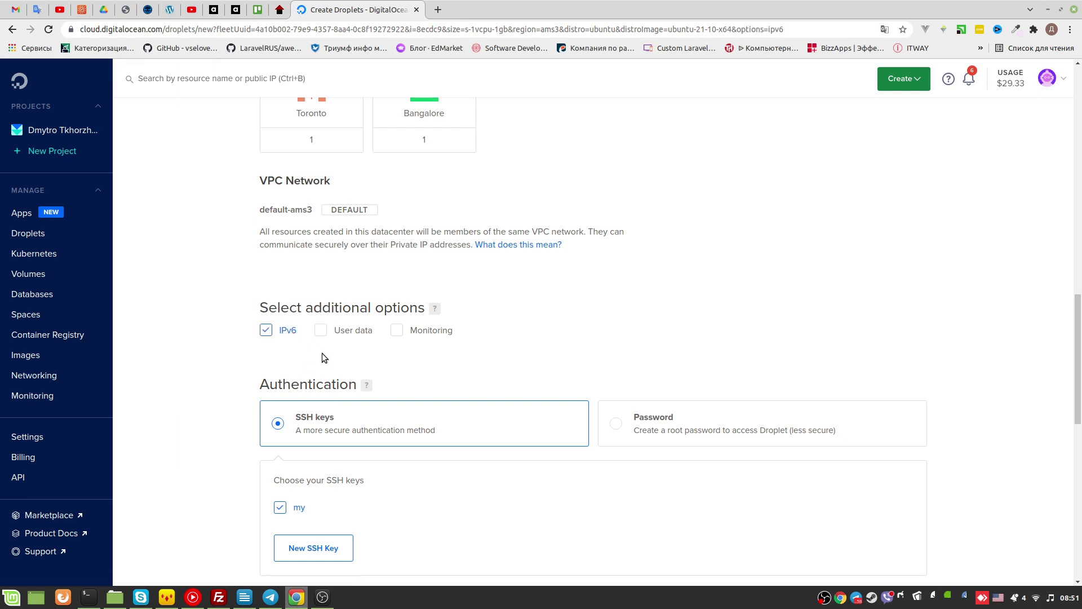
{"action": "scroll", "coordinate": [373, 363], "scroll_direction": "down", "scroll_amount": 3}
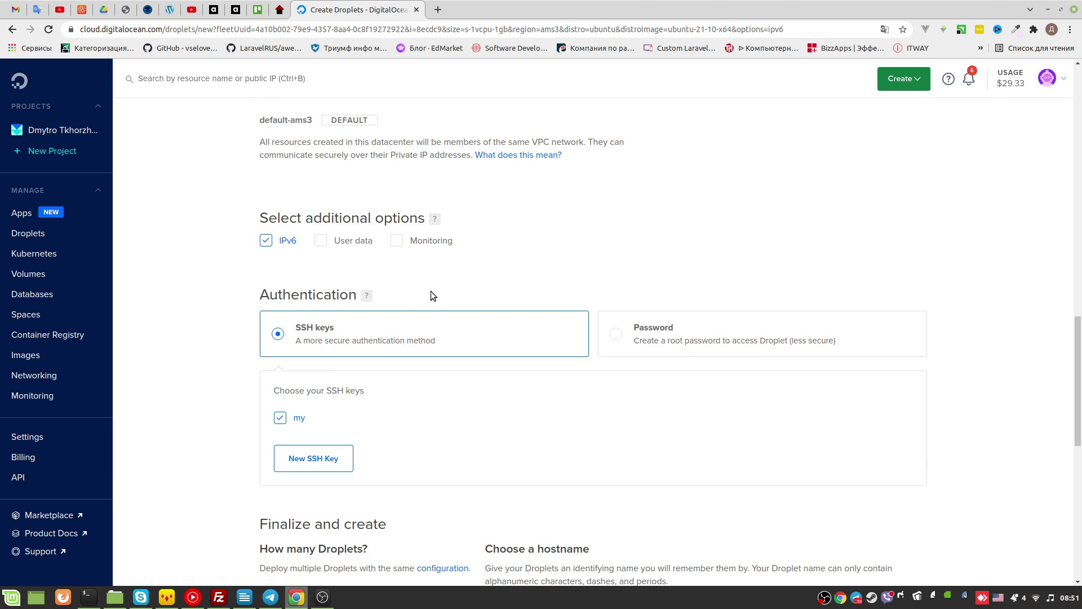
{"action": "scroll", "coordinate": [619, 297], "scroll_direction": "up", "scroll_amount": 1}
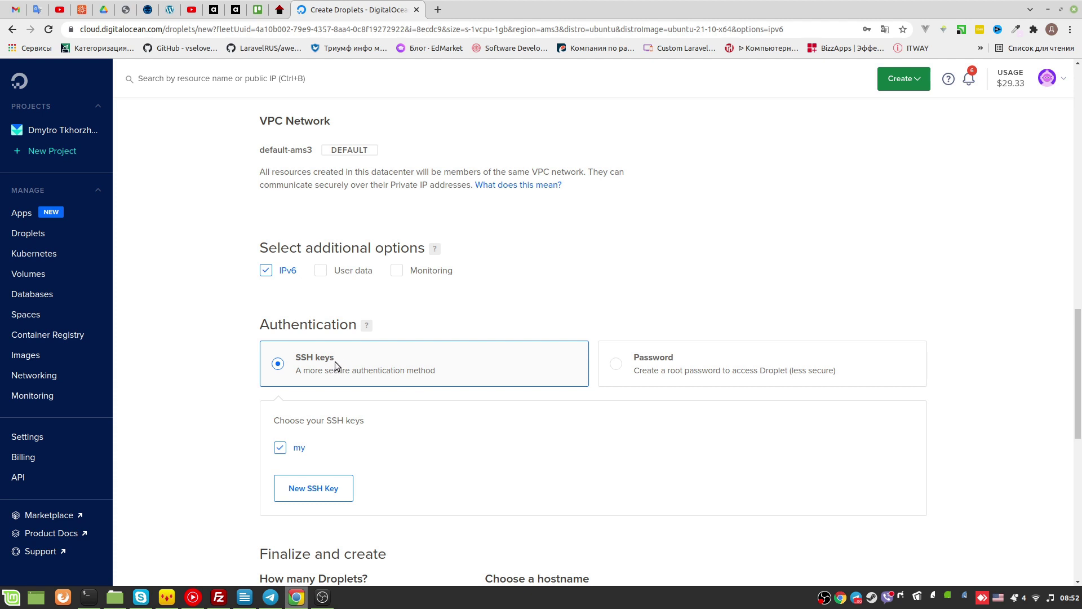
Choose Password authentication and dismiss the browser's suggested passwords
{"action": "left_click", "coordinate": [686, 364]}
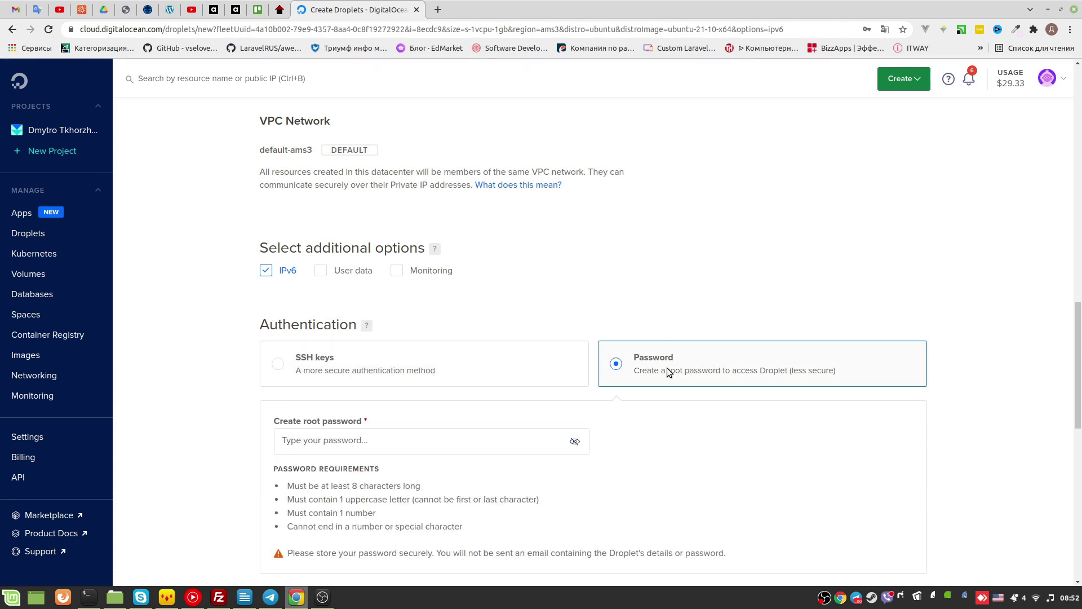
{"action": "left_click", "coordinate": [416, 447]}
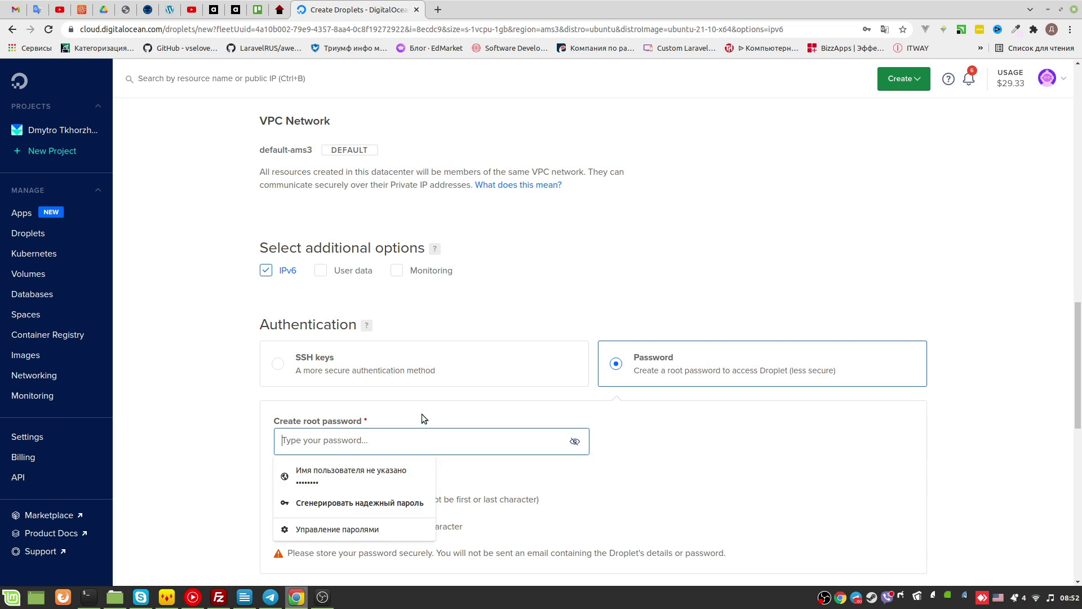
{"action": "left_click", "coordinate": [381, 504]}
{"action": "left_click", "coordinate": [592, 332]}
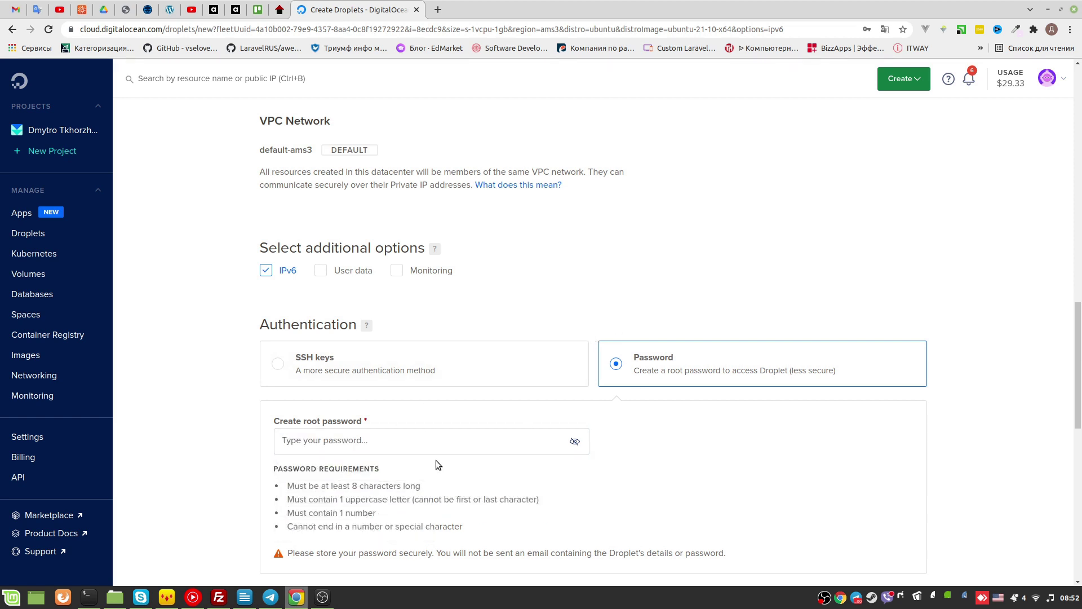
{"action": "left_click", "coordinate": [457, 444]}
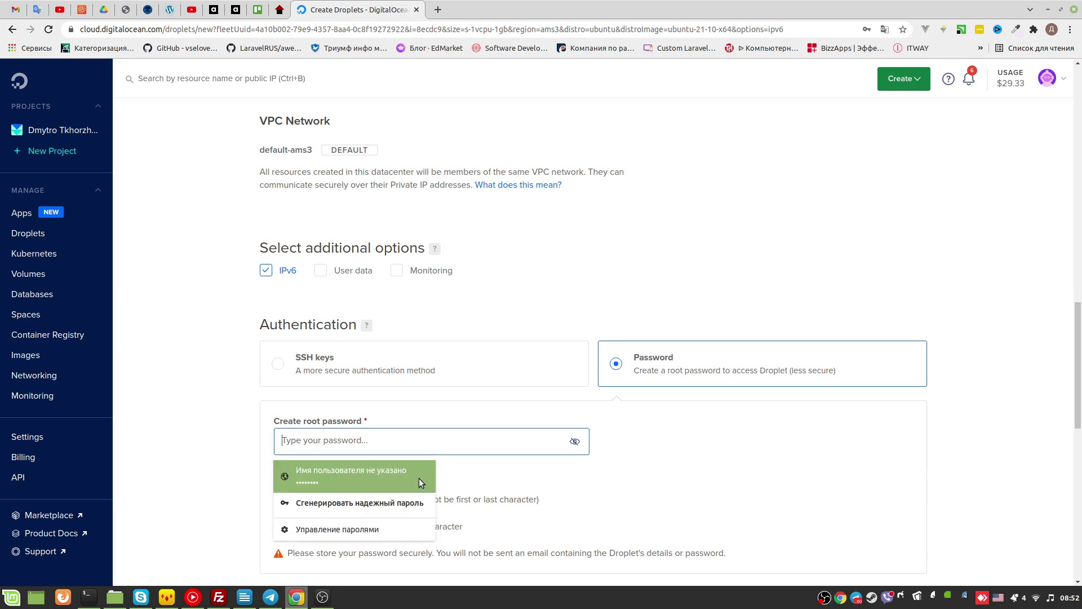
{"action": "left_click", "coordinate": [384, 501]}
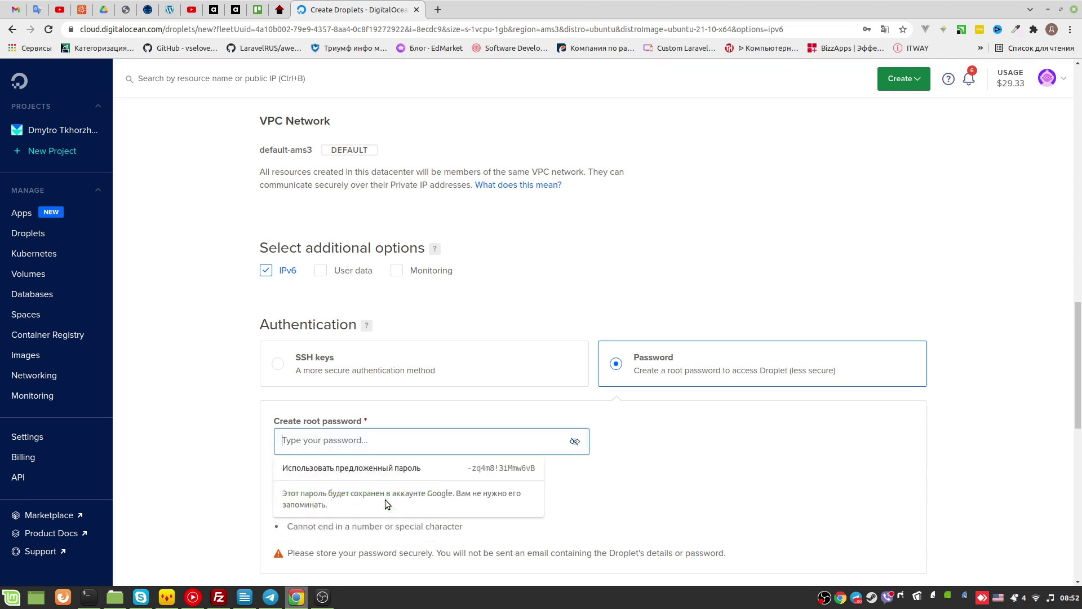
{"action": "left_click", "coordinate": [347, 468]}
{"action": "left_click", "coordinate": [871, 186]}
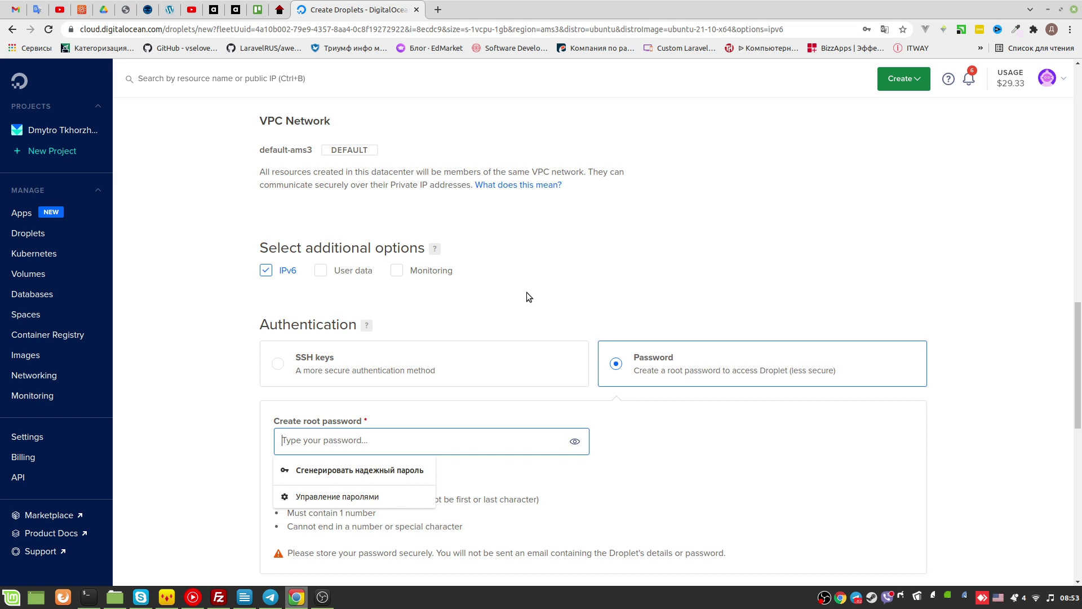
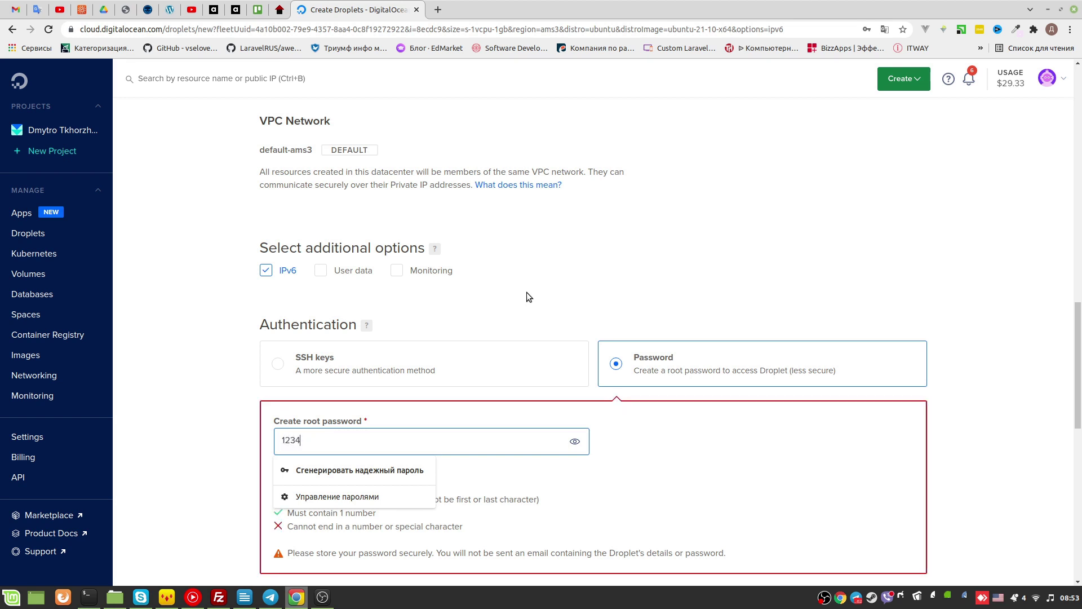
Enter a root password that satisfies all four listed requirements
{"action": "scroll", "coordinate": [419, 397], "scroll_direction": "down", "scroll_amount": 3}
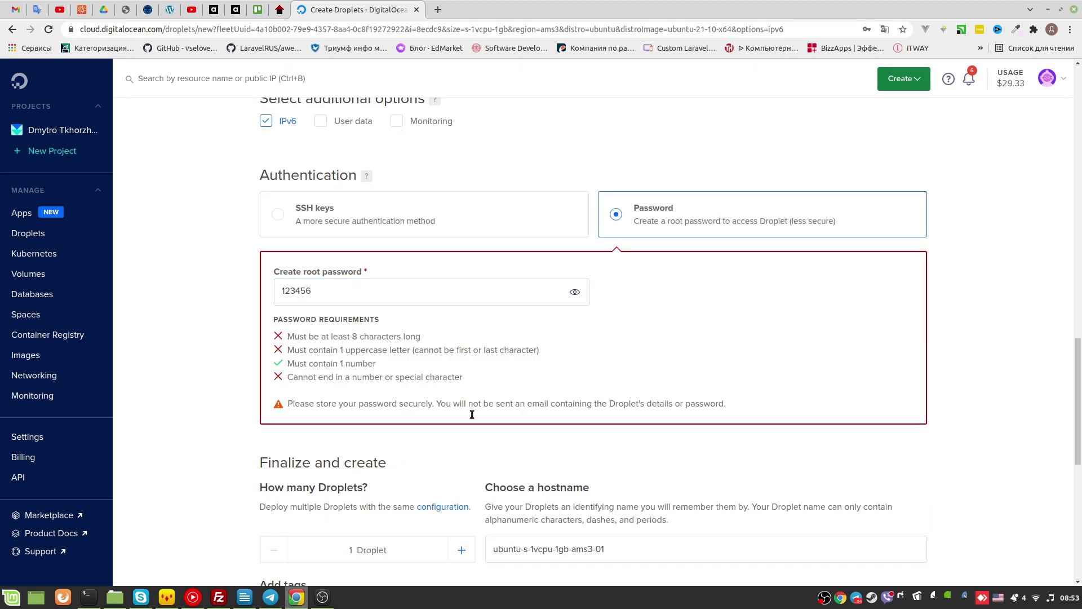
{"action": "left_click", "coordinate": [353, 292]}
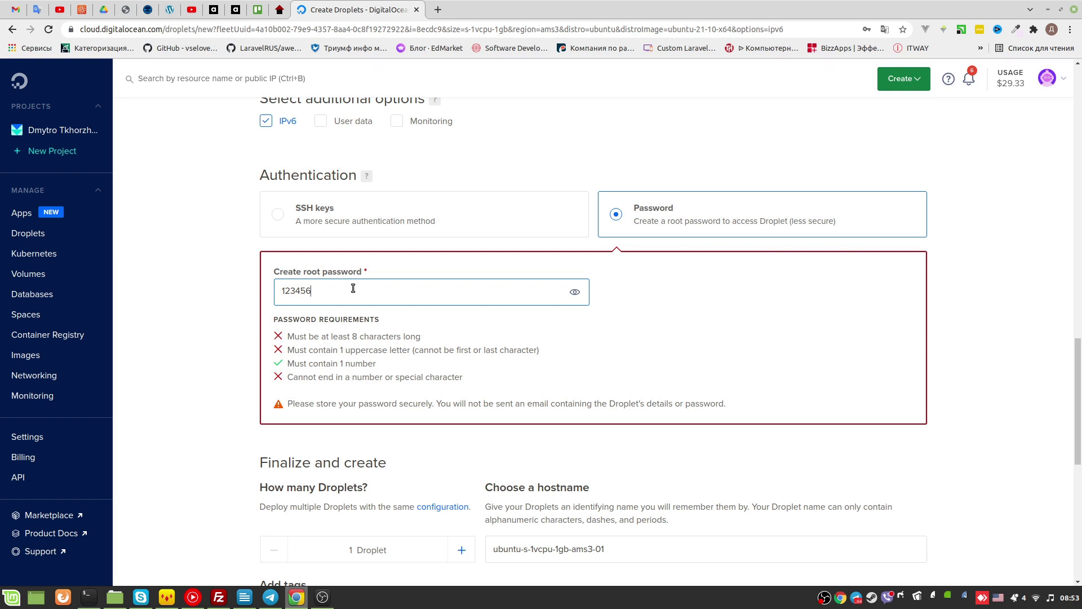
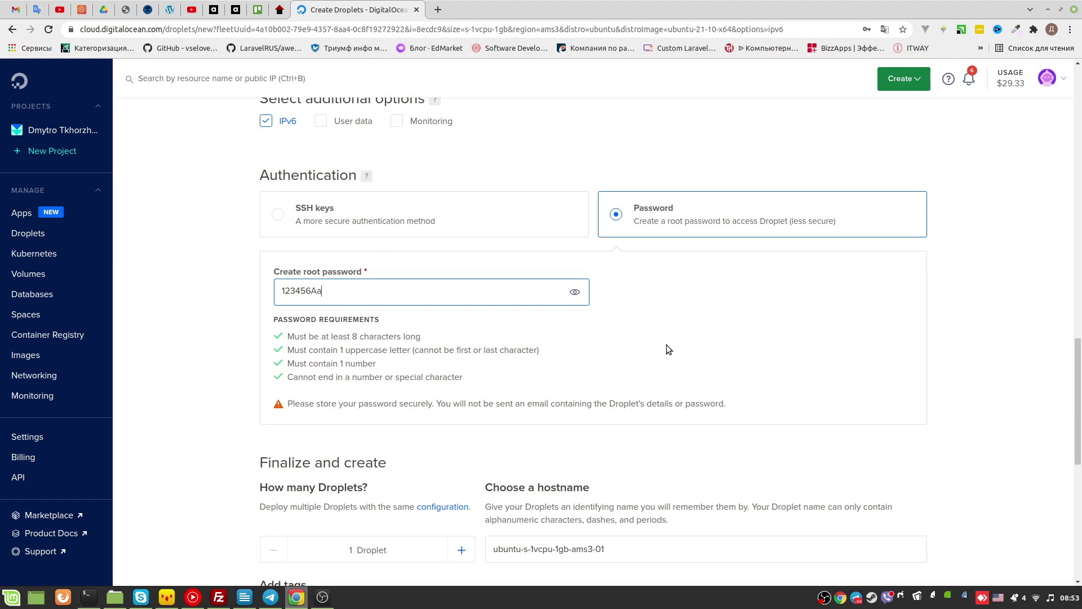
{"action": "left_click_drag", "start_coordinate": [394, 291], "coordinate": [265, 285]}
{"action": "left_click", "coordinate": [369, 377]}
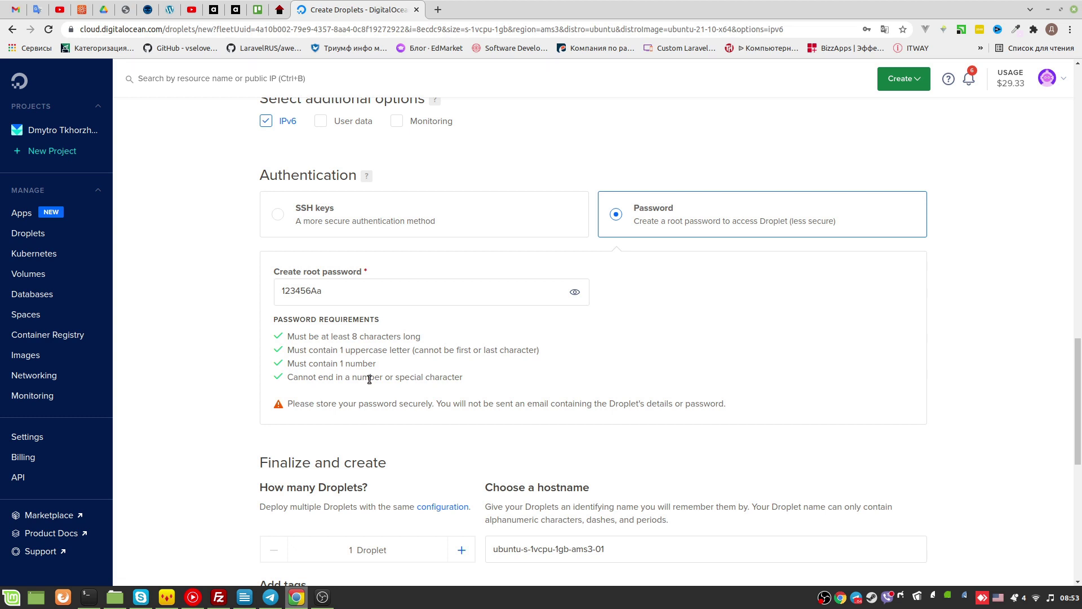
{"action": "scroll", "coordinate": [371, 389], "scroll_direction": "down", "scroll_amount": 5}
{"action": "left_click_drag", "start_coordinate": [613, 402], "coordinate": [499, 391]}
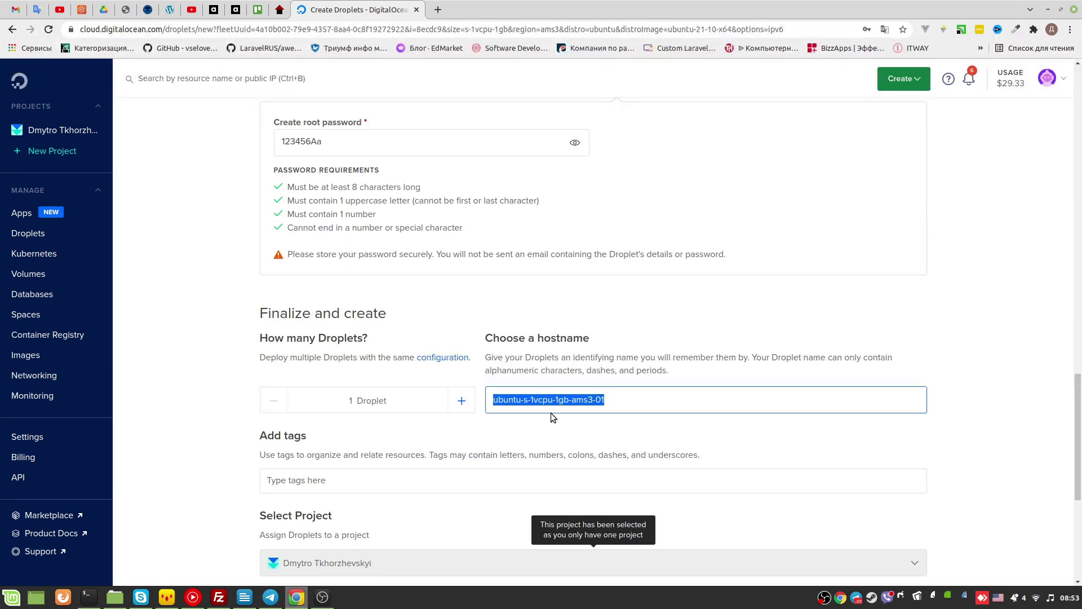
Replace the default hostname with my-projects and move on to the tags field
{"action": "type", "text": "my-projects"}
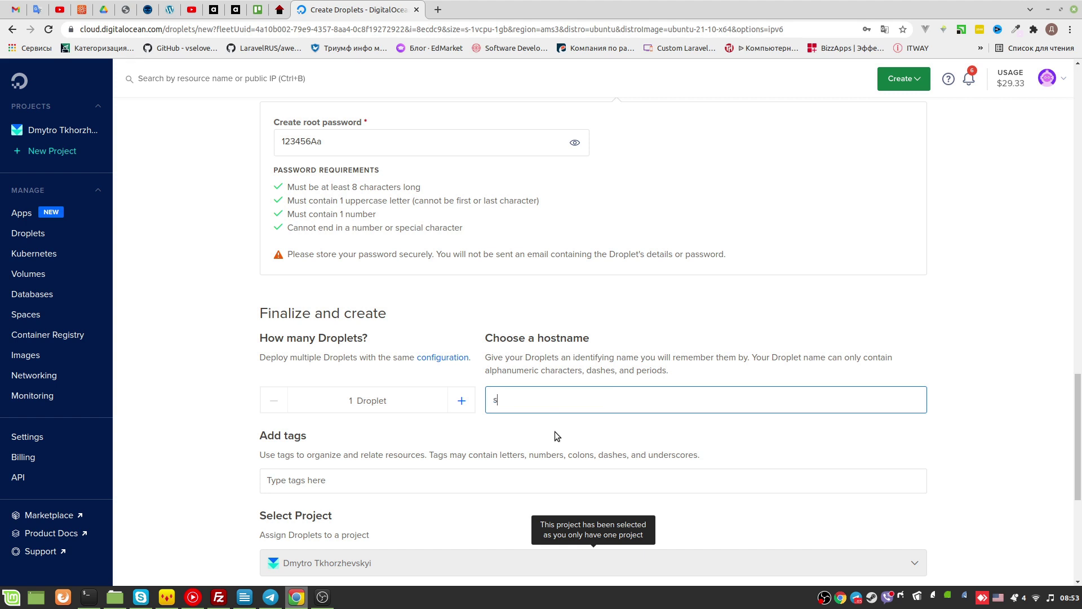
{"action": "scroll", "coordinate": [554, 431], "scroll_direction": "down", "scroll_amount": 3}
{"action": "triple_click", "coordinate": [587, 249]}
{"action": "left_click", "coordinate": [587, 249]}
{"action": "left_click_drag", "start_coordinate": [542, 311], "coordinate": [492, 310]}
{"action": "key", "text": "Tab"}
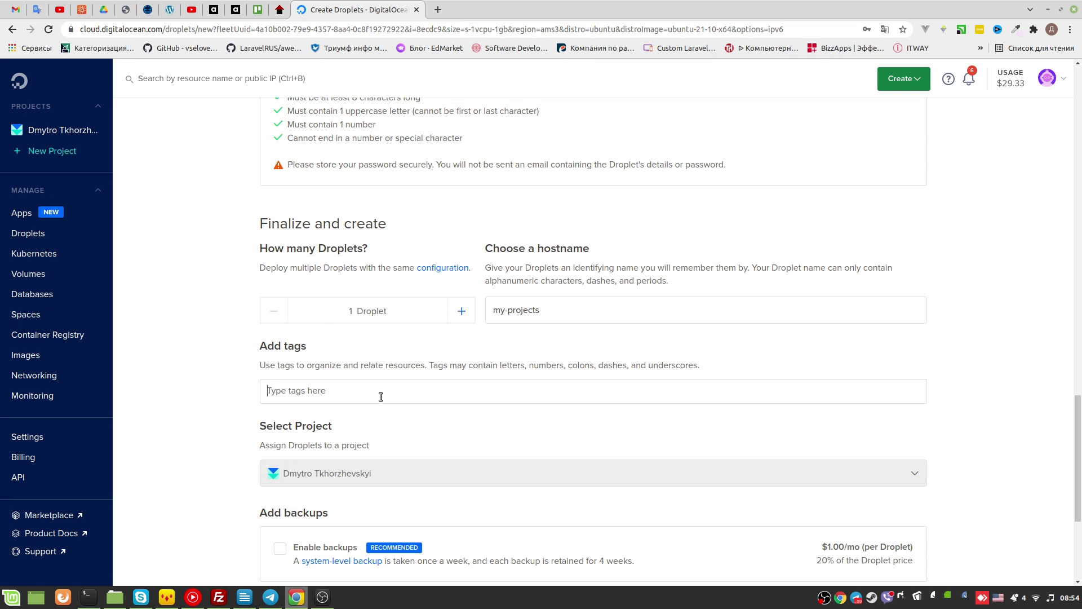
{"action": "scroll", "coordinate": [461, 360], "scroll_direction": "down", "scroll_amount": 2}
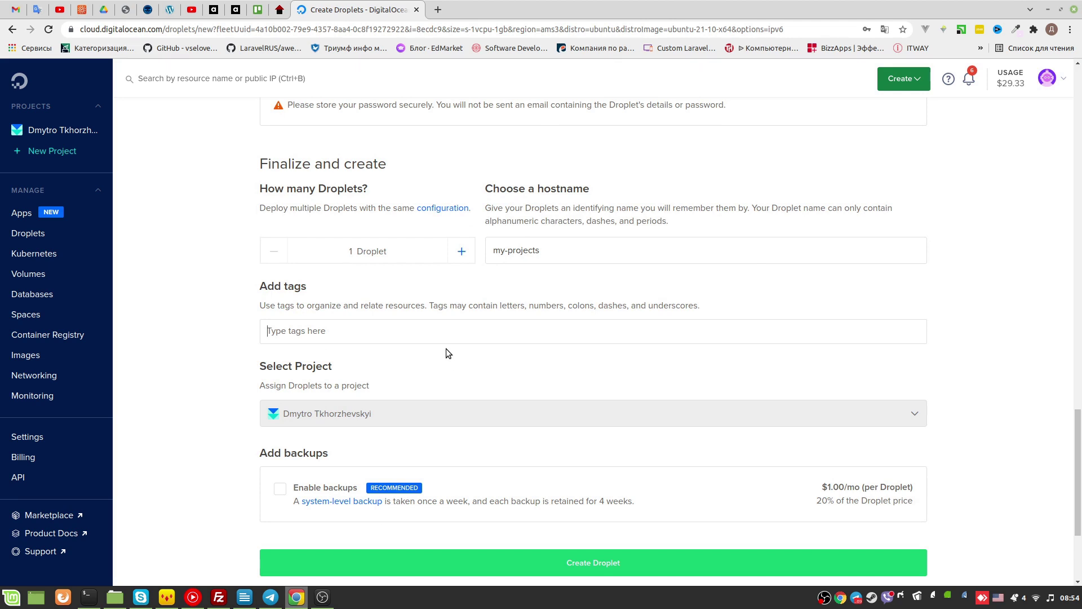
{"action": "scroll", "coordinate": [451, 351], "scroll_direction": "down", "scroll_amount": 2}
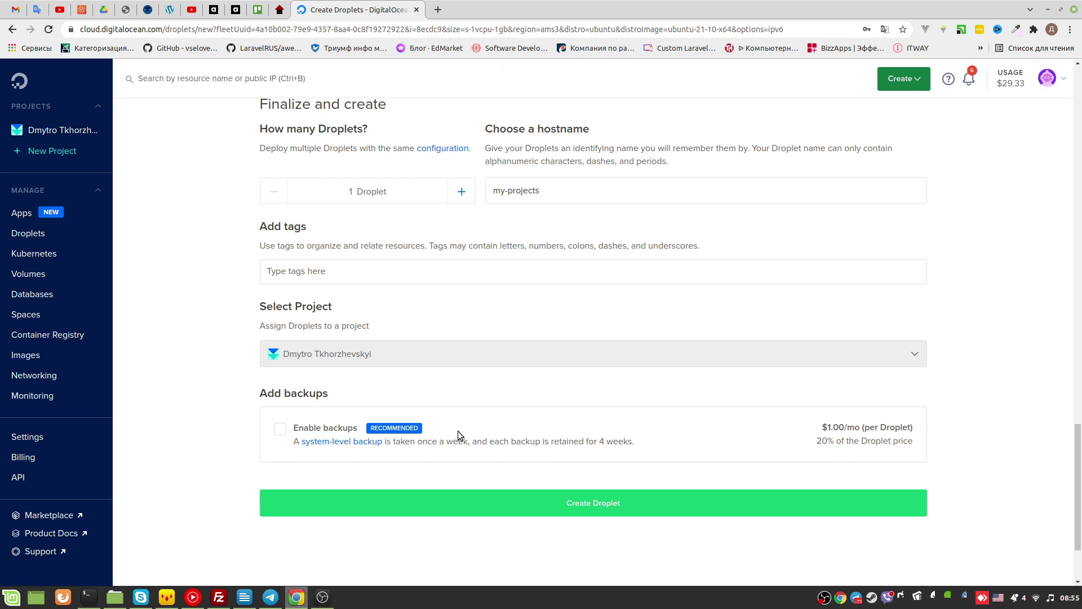
{"action": "left_click", "coordinate": [634, 447]}
{"action": "left_click", "coordinate": [633, 447]}
{"action": "scroll", "coordinate": [824, 376], "scroll_direction": "up", "scroll_amount": 2}
{"action": "scroll", "coordinate": [816, 378], "scroll_direction": "up", "scroll_amount": 3}
{"action": "scroll", "coordinate": [812, 386], "scroll_direction": "down", "scroll_amount": 6}
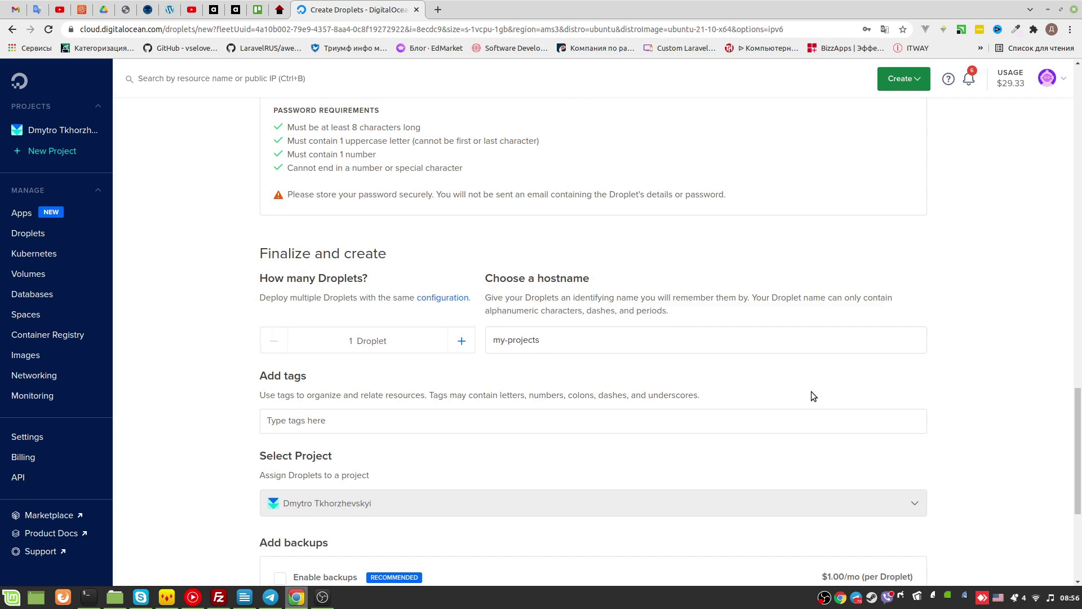
{"action": "scroll", "coordinate": [651, 368], "scroll_direction": "up", "scroll_amount": 5}
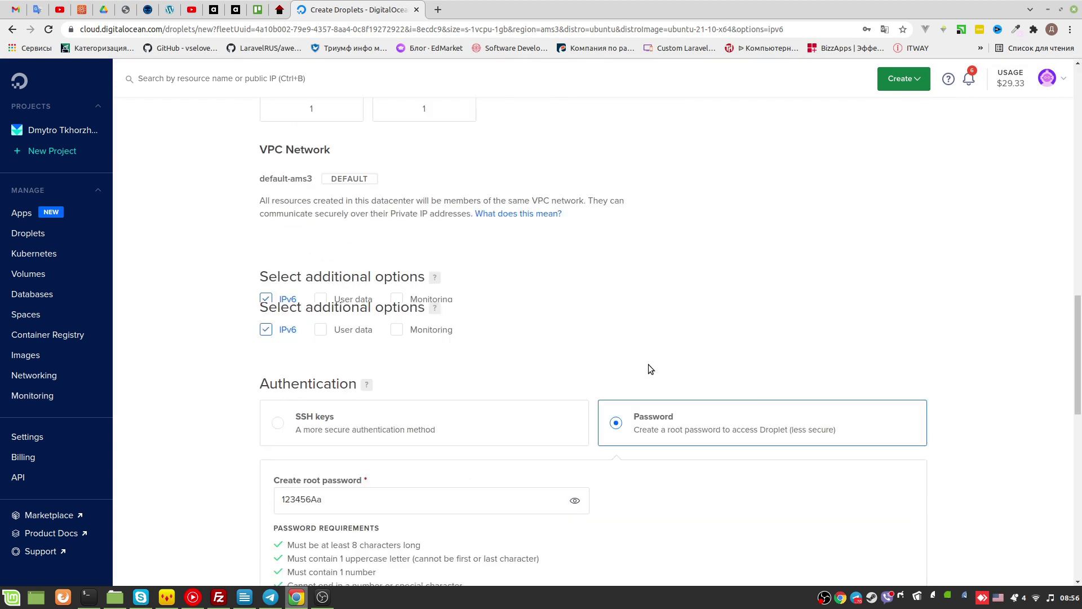
{"action": "scroll", "coordinate": [648, 368], "scroll_direction": "up", "scroll_amount": 10}
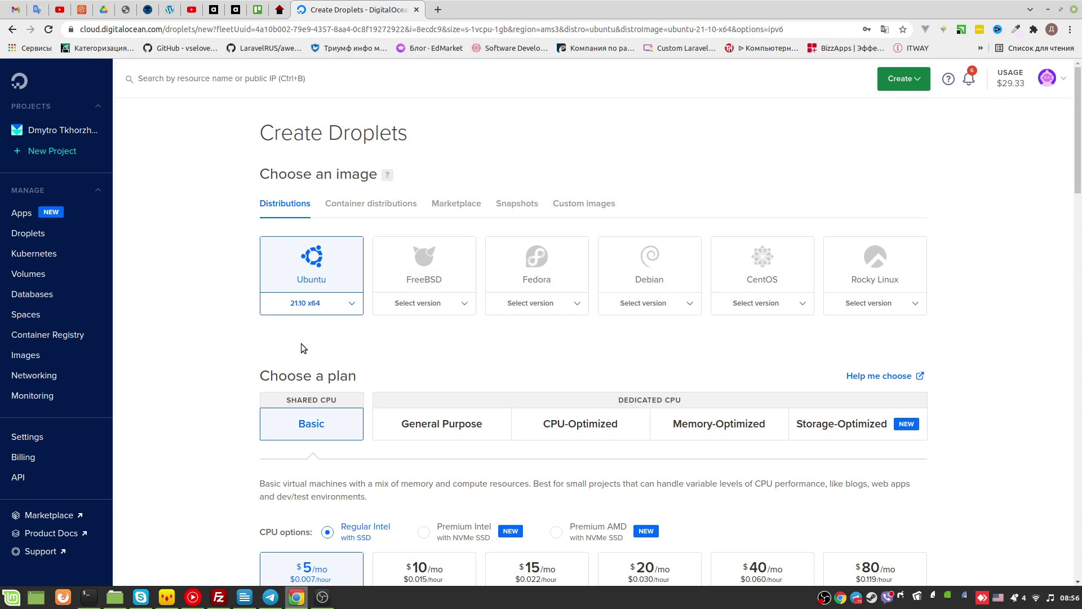
{"action": "left_click", "coordinate": [338, 203]}
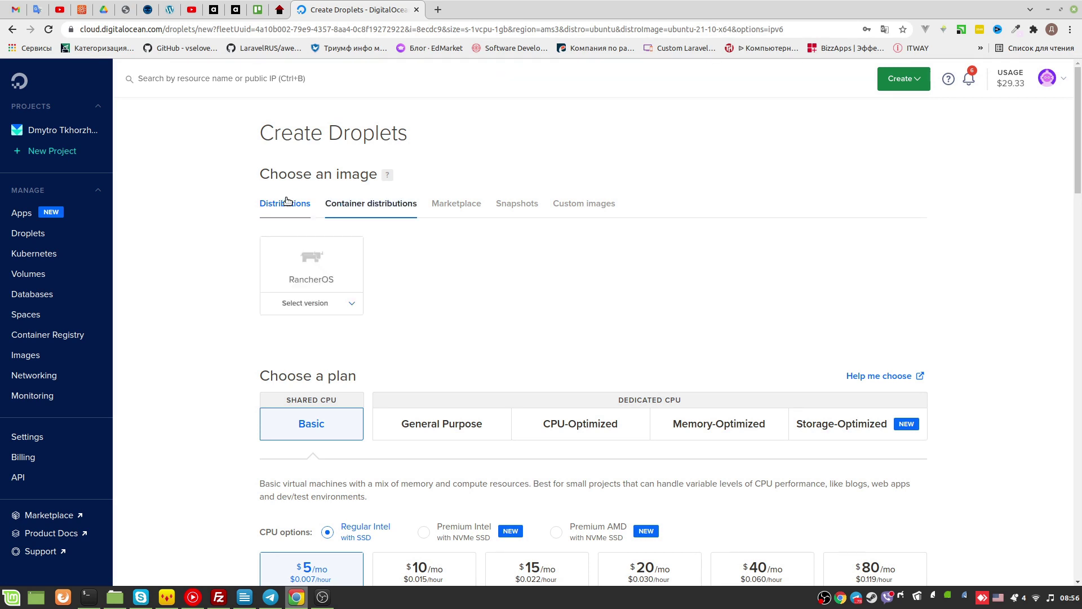
{"action": "left_click", "coordinate": [517, 203]}
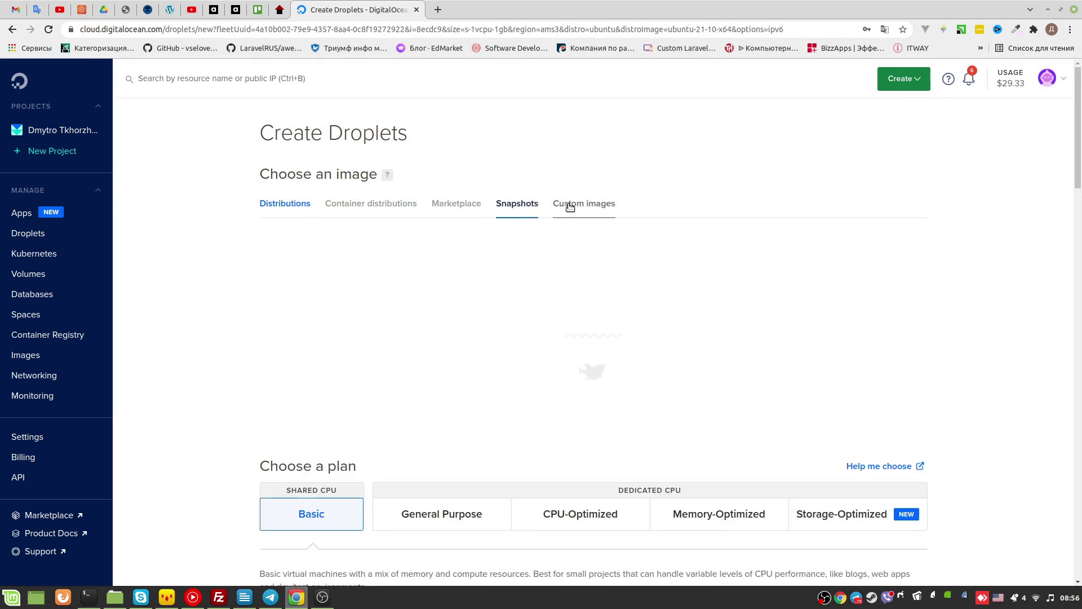
{"action": "left_click", "coordinate": [322, 597]}
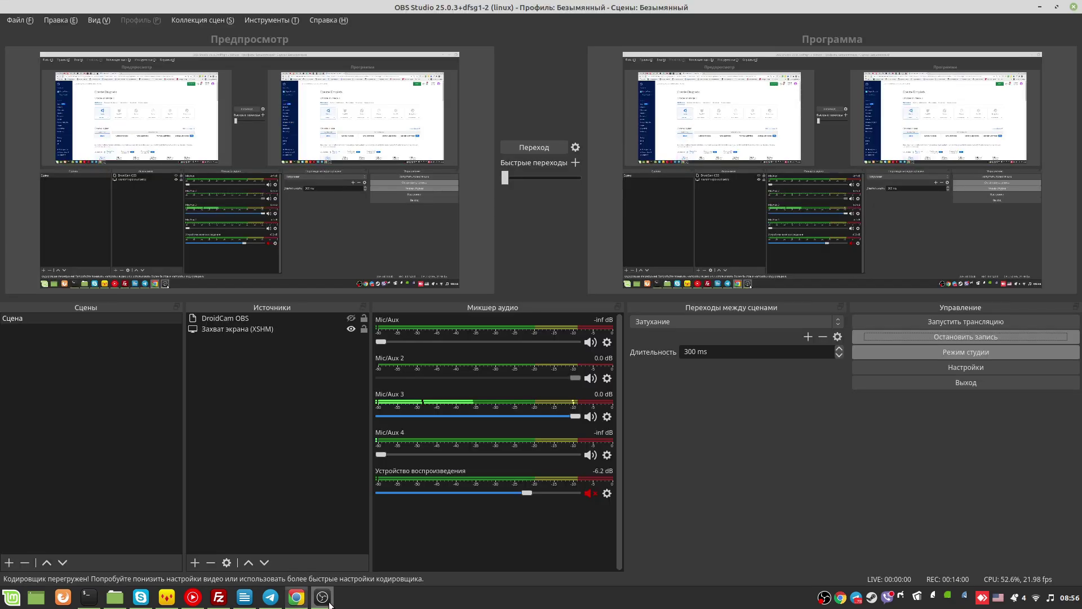
{"action": "left_click", "coordinate": [330, 602]}
{"action": "left_click", "coordinate": [350, 305]}
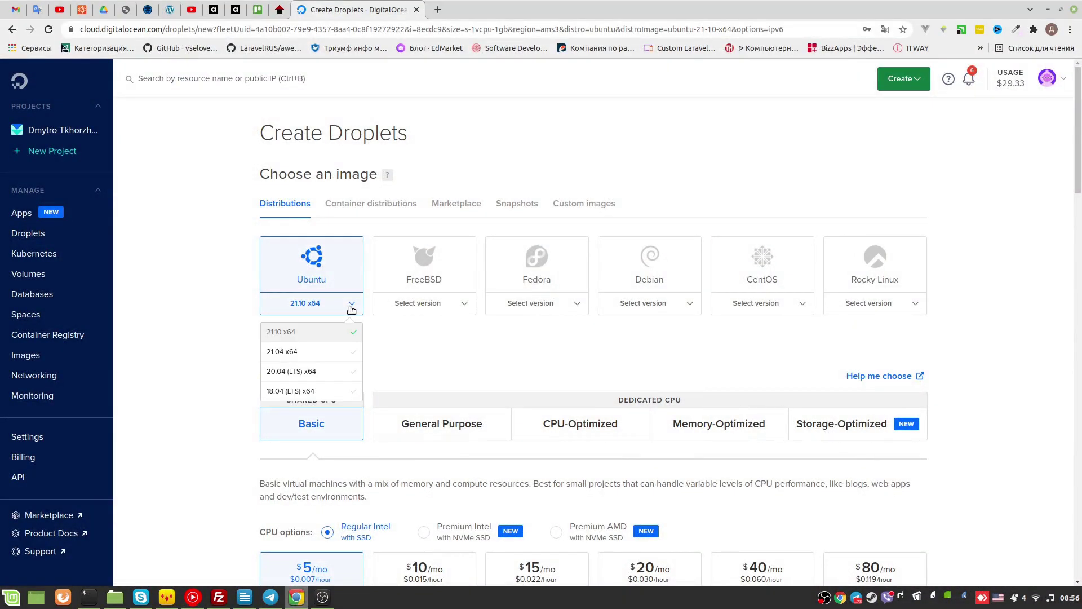
{"action": "left_click", "coordinate": [352, 305]}
{"action": "scroll", "coordinate": [519, 384], "scroll_direction": "down", "scroll_amount": 1}
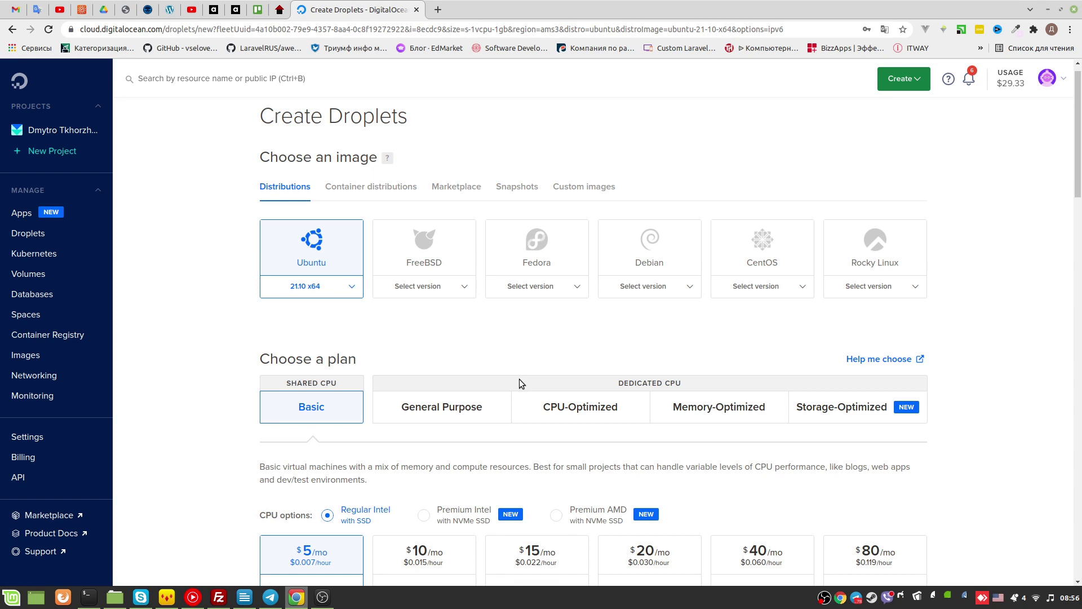
{"action": "scroll", "coordinate": [519, 379], "scroll_direction": "down", "scroll_amount": 5}
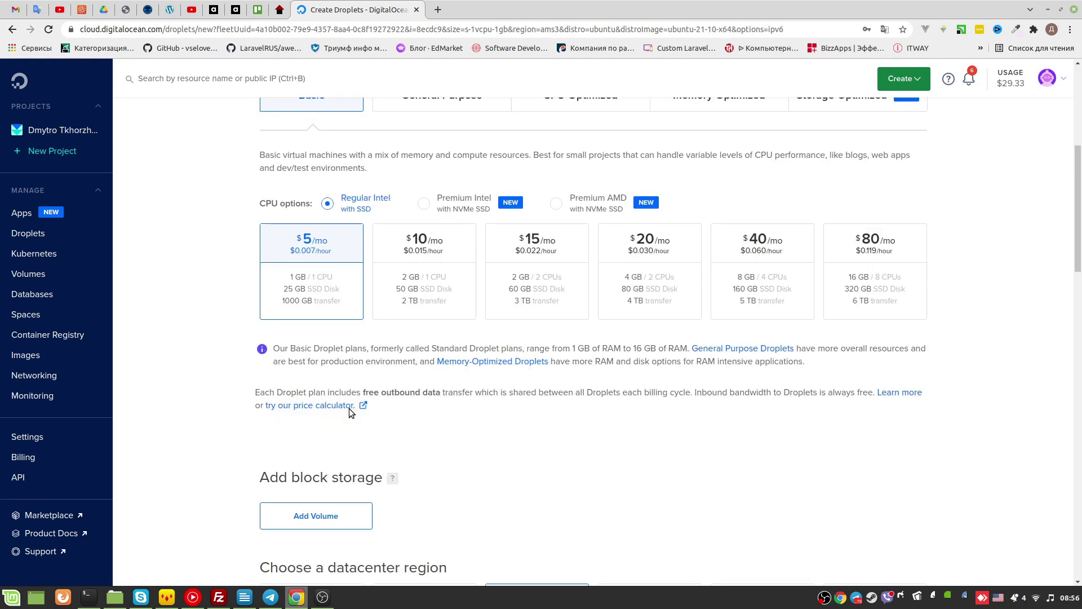
{"action": "scroll", "coordinate": [563, 268], "scroll_direction": "down", "scroll_amount": 6}
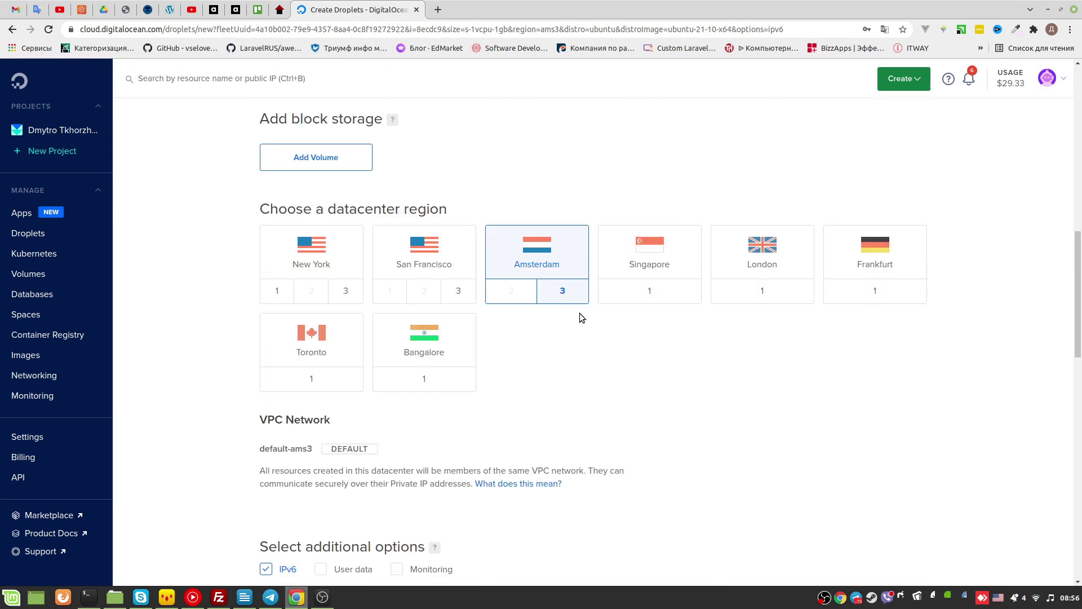
{"action": "scroll", "coordinate": [355, 226], "scroll_direction": "down", "scroll_amount": 6}
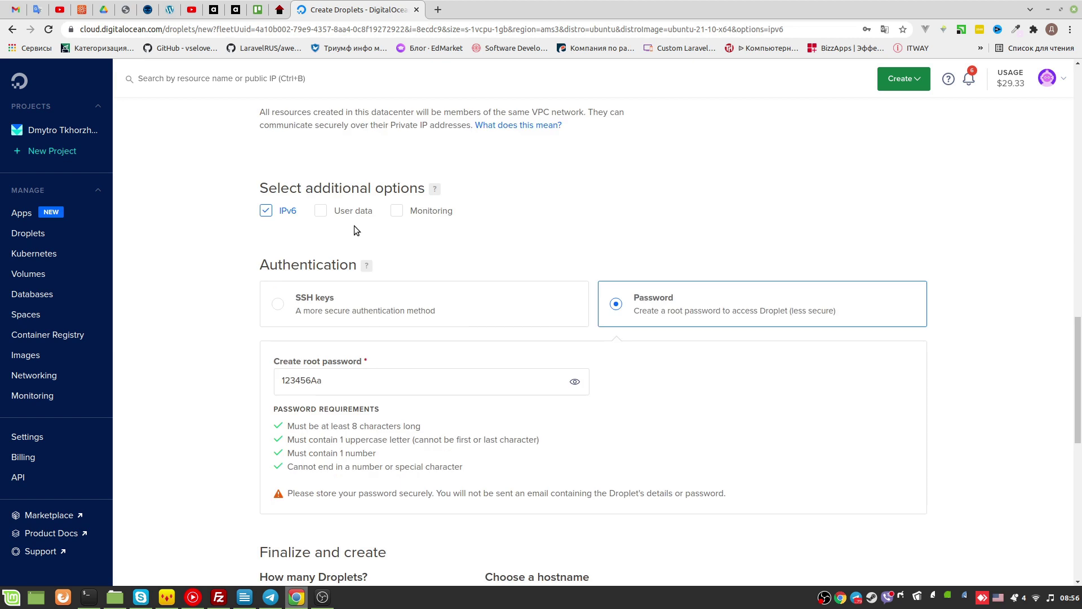
{"action": "scroll", "coordinate": [354, 225], "scroll_direction": "down", "scroll_amount": 1}
{"action": "scroll", "coordinate": [783, 445], "scroll_direction": "down", "scroll_amount": 1}
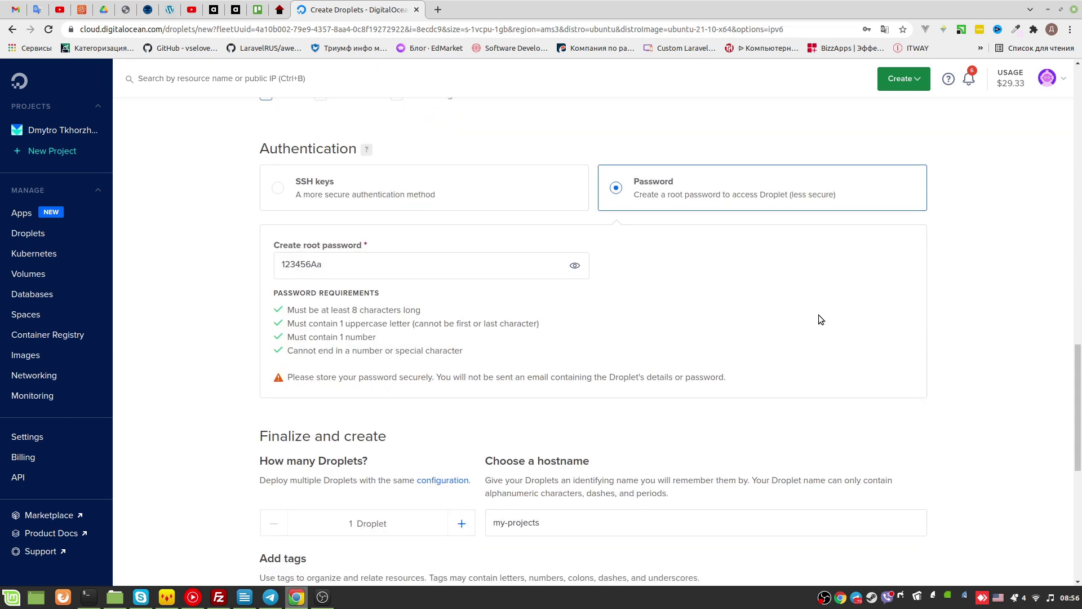
{"action": "scroll", "coordinate": [337, 208], "scroll_direction": "down", "scroll_amount": 6}
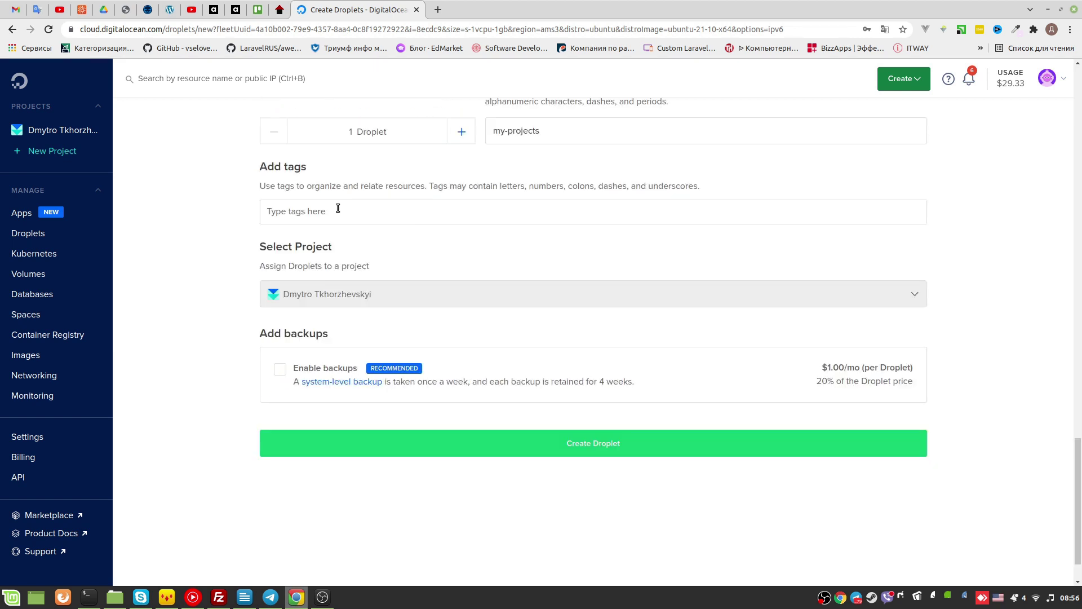
Create the droplet, dismiss the save-password prompt, and copy its IP 178.62.221.252
{"action": "left_click", "coordinate": [601, 453]}
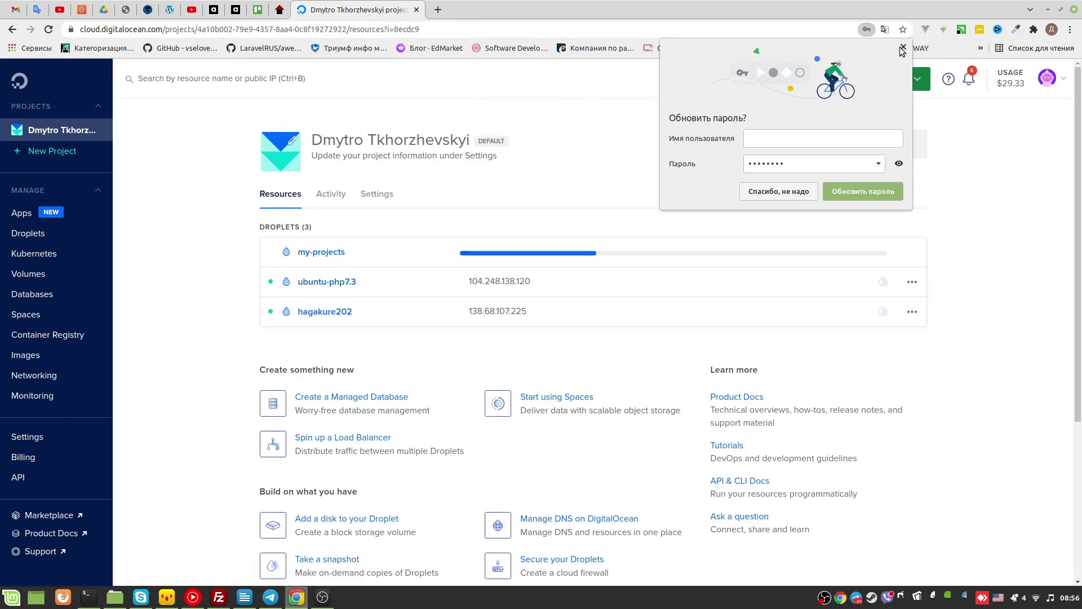
{"action": "left_click", "coordinate": [903, 48]}
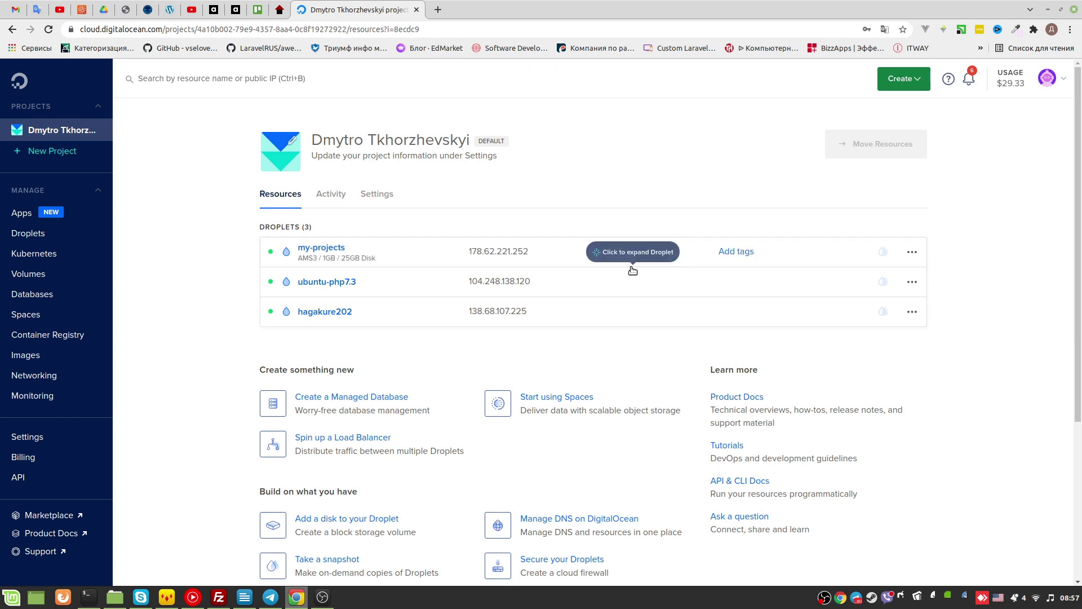
{"action": "left_click", "coordinate": [483, 255]}
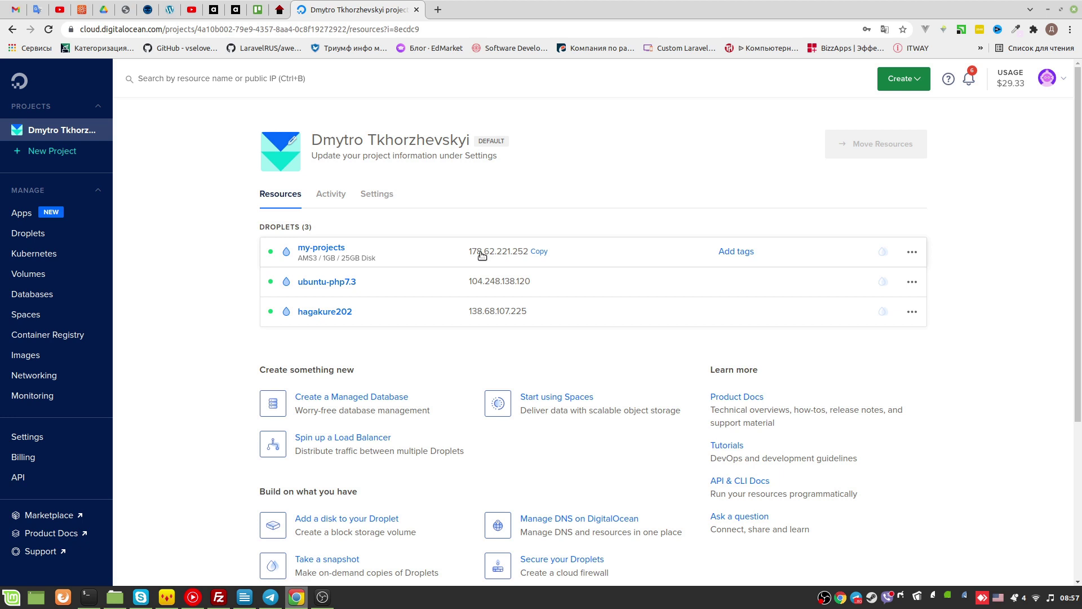
{"action": "key", "text": "alt+Tab"}
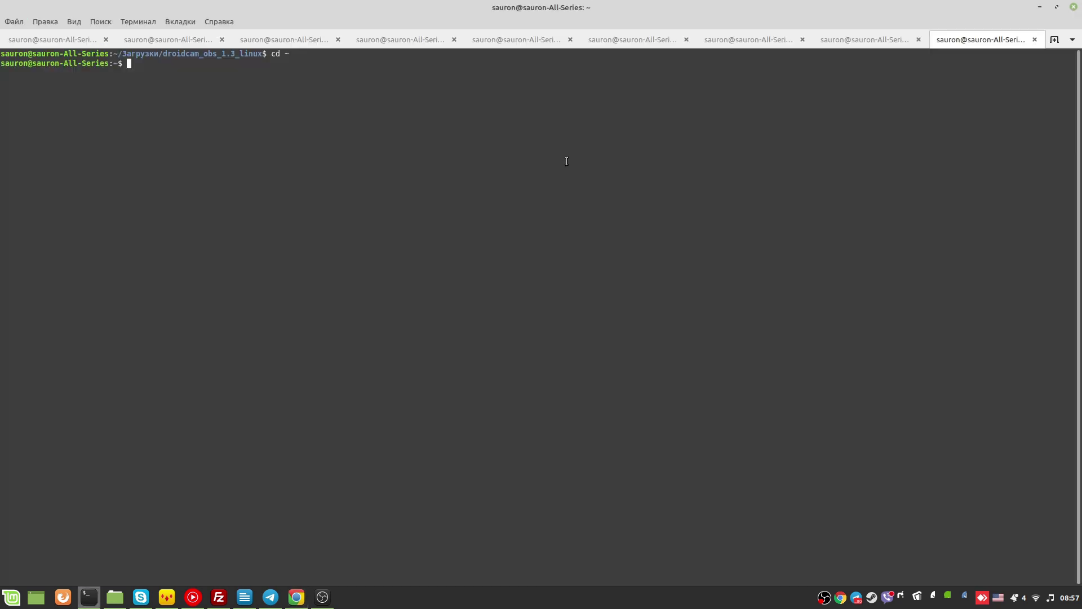
{"action": "type", "text": "ssh root@"}
{"action": "key", "text": "ctrl+shift+v"}
{"action": "key", "text": "Return"}
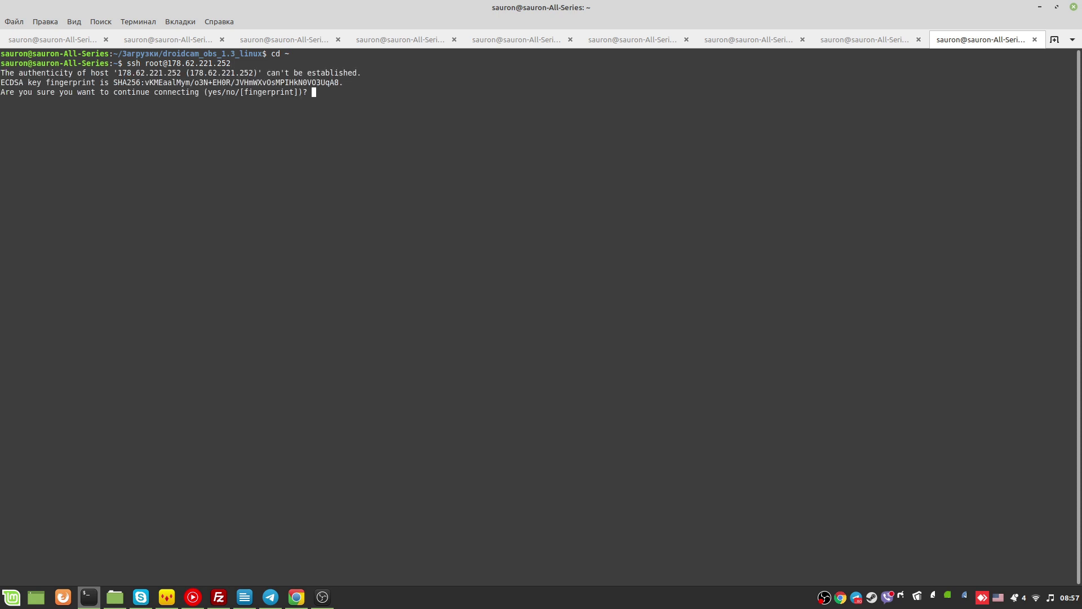
{"action": "type", "text": "yes"}
{"action": "key", "text": "Return"}
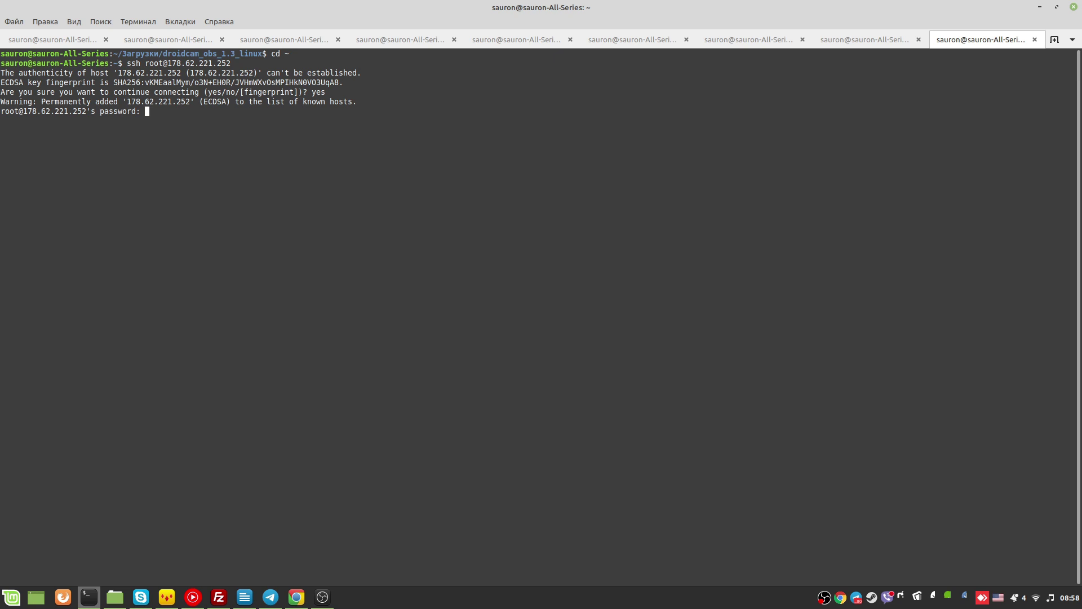
{"action": "key", "text": "Return"}
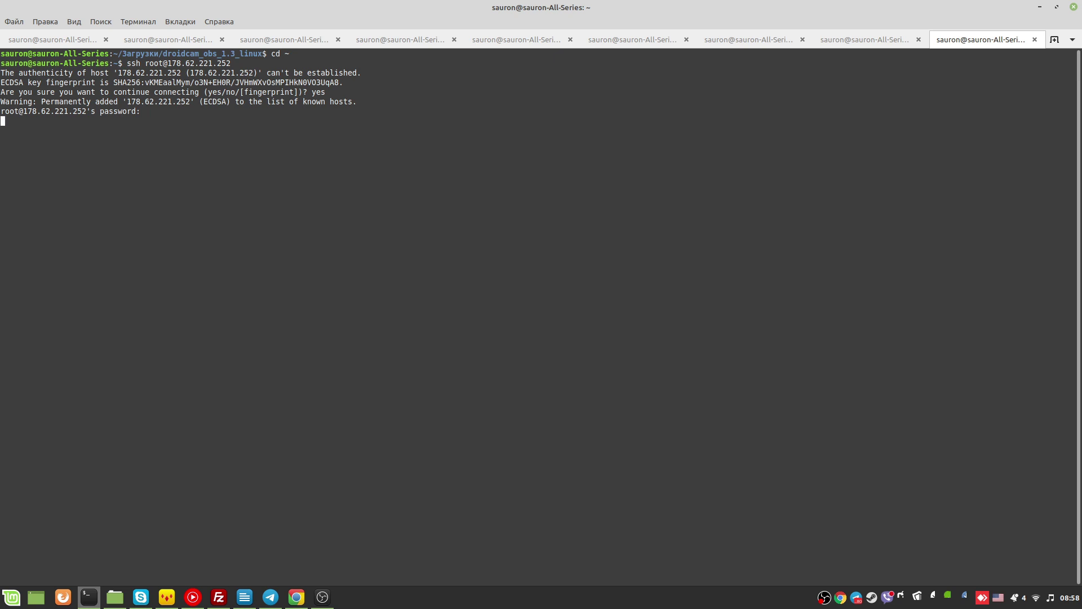
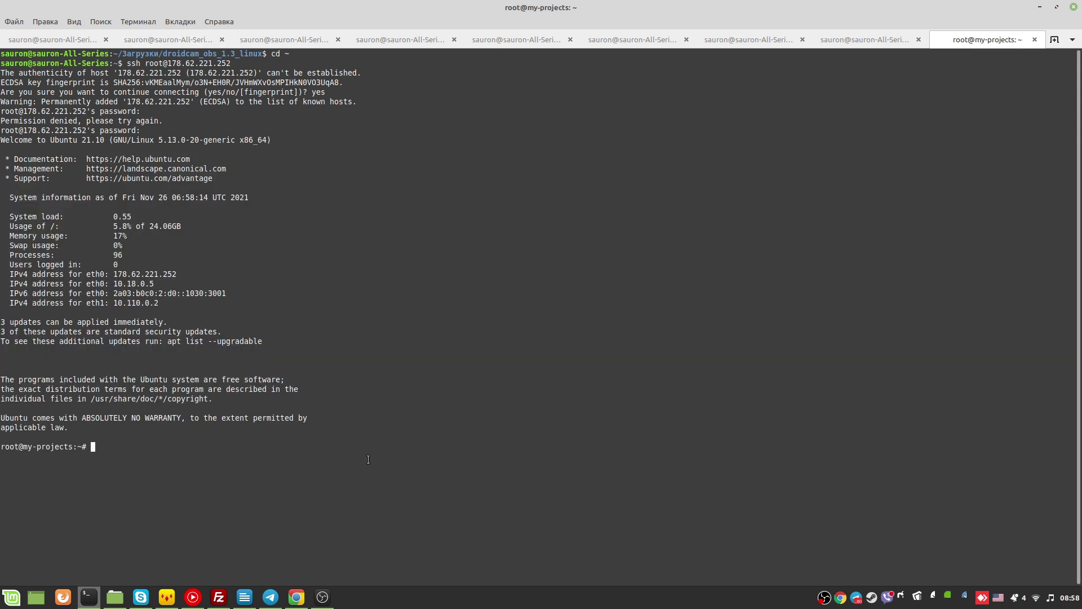
Switch from the Terminal SSH session to the Chrome window showing the DigitalOcean project
{"action": "key", "text": "alt+Tab"}
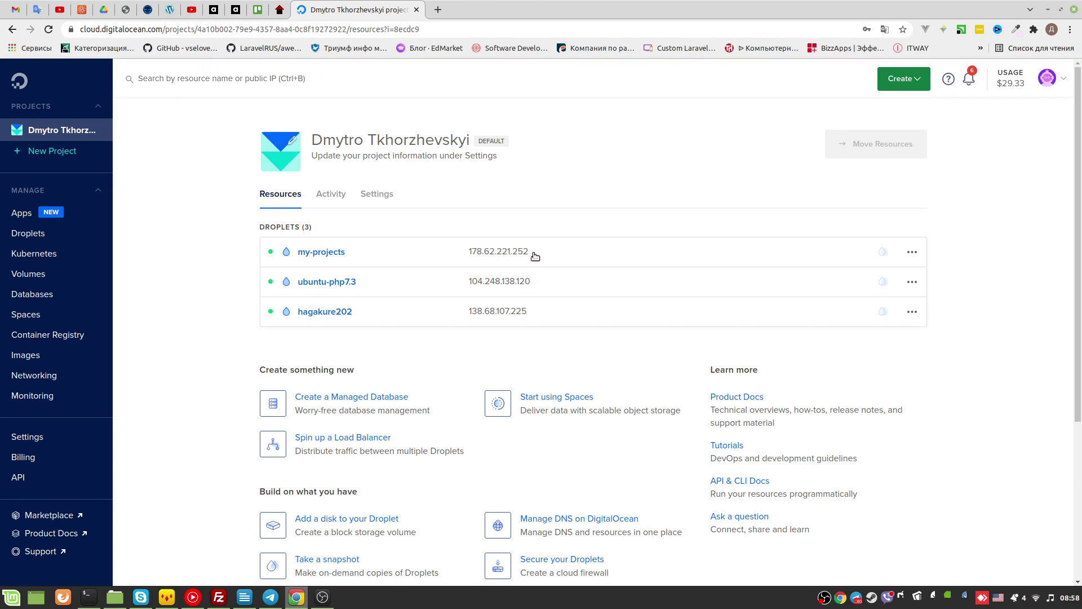
Select the my-projects IP 178.62.221.252, expand its row, and open the droplet's page
{"action": "double_click", "coordinate": [476, 252]}
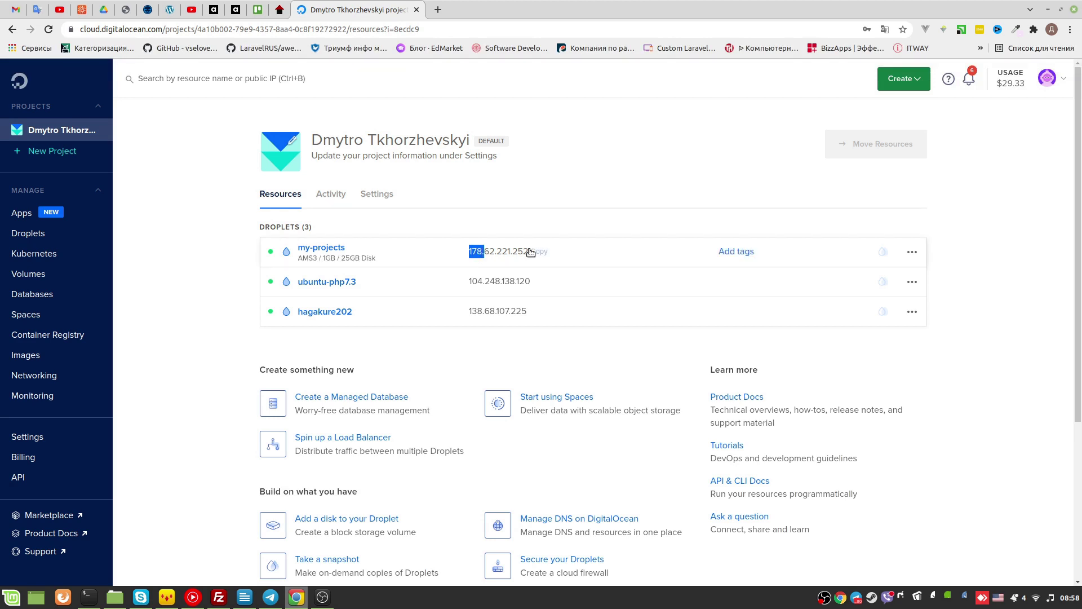
{"action": "triple_click", "coordinate": [530, 252]}
{"action": "left_click", "coordinate": [505, 252]}
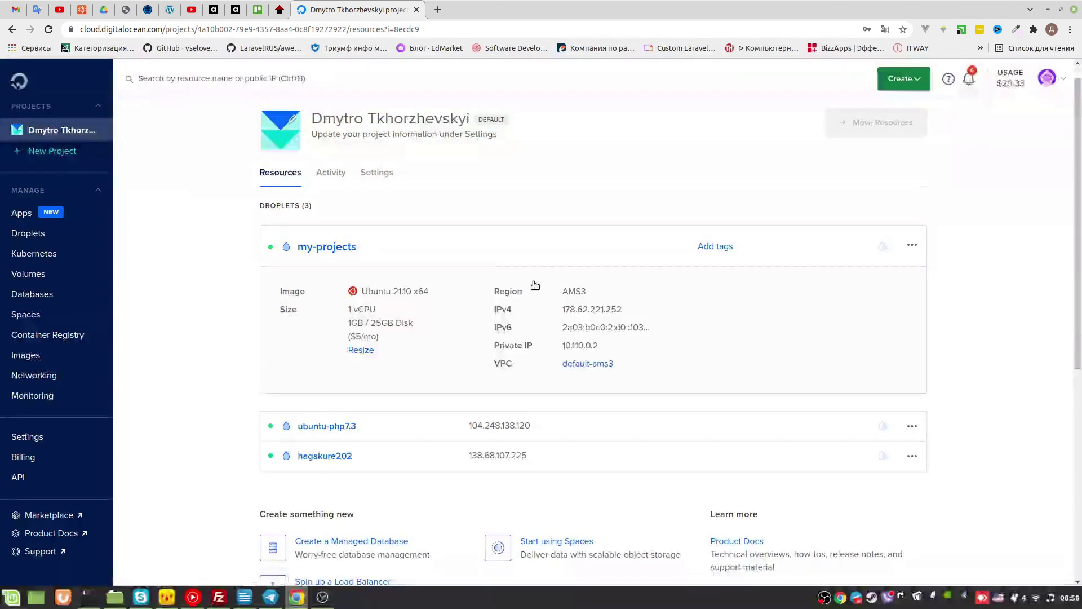
{"action": "mouse_move", "coordinate": [660, 318]}
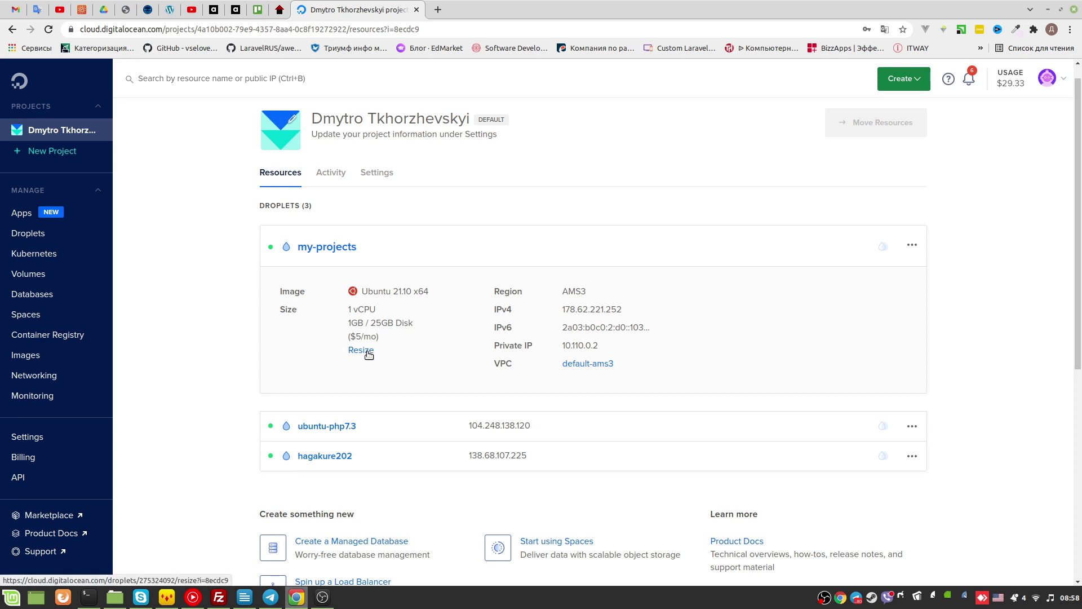
{"action": "left_click", "coordinate": [337, 247]}
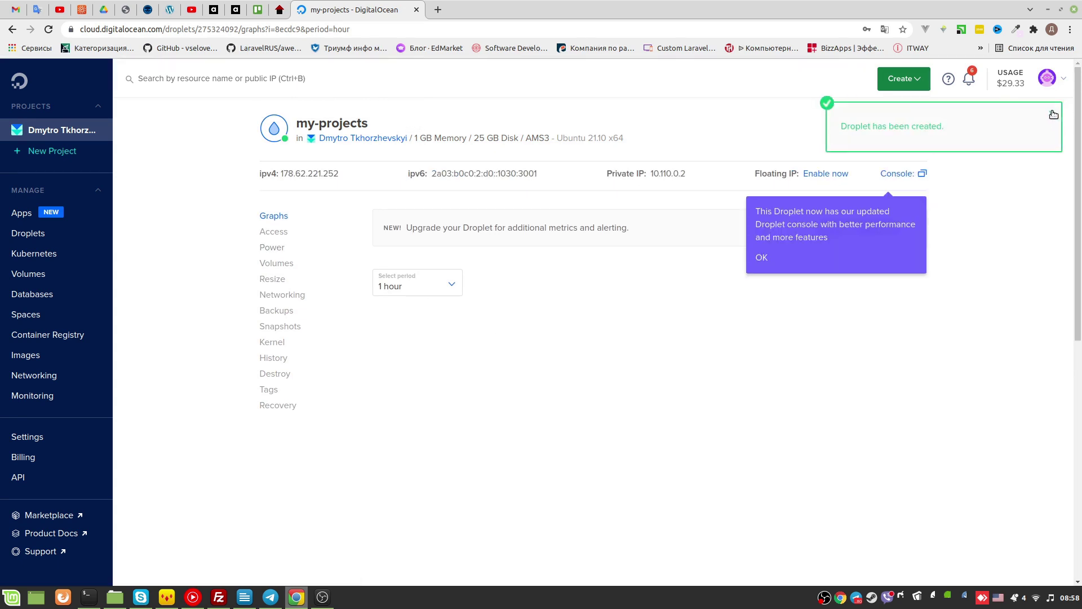
Dismiss the droplet-created notification, look over the graphs, and view the Access options
{"action": "left_click", "coordinate": [1052, 113]}
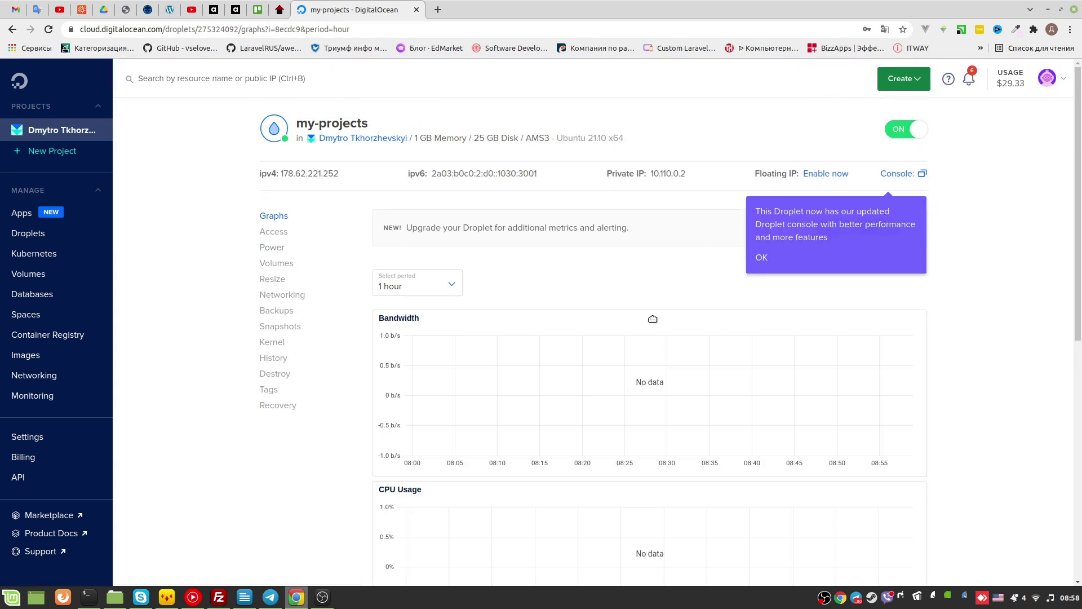
{"action": "scroll", "coordinate": [659, 377], "scroll_direction": "down", "scroll_amount": 1}
{"action": "scroll", "coordinate": [570, 387], "scroll_direction": "down", "scroll_amount": 6}
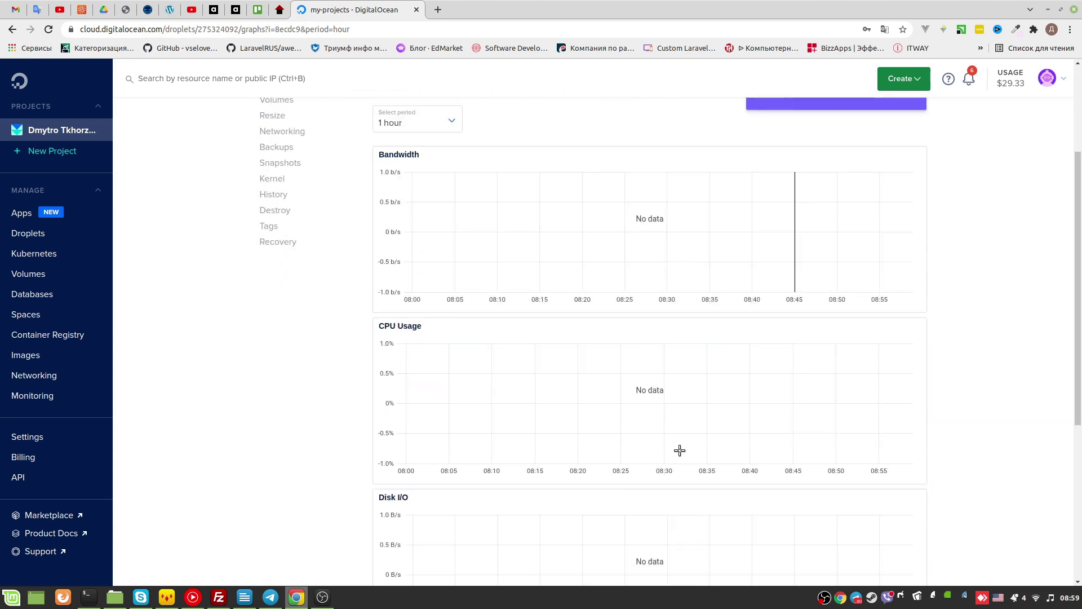
{"action": "scroll", "coordinate": [658, 359], "scroll_direction": "up", "scroll_amount": 6}
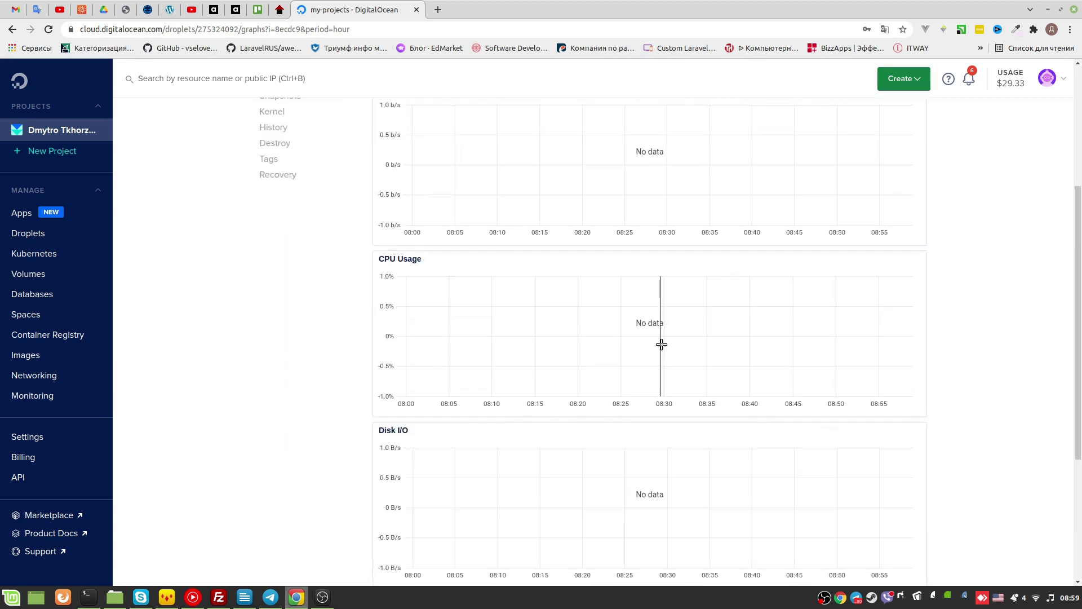
{"action": "left_click", "coordinate": [283, 208]}
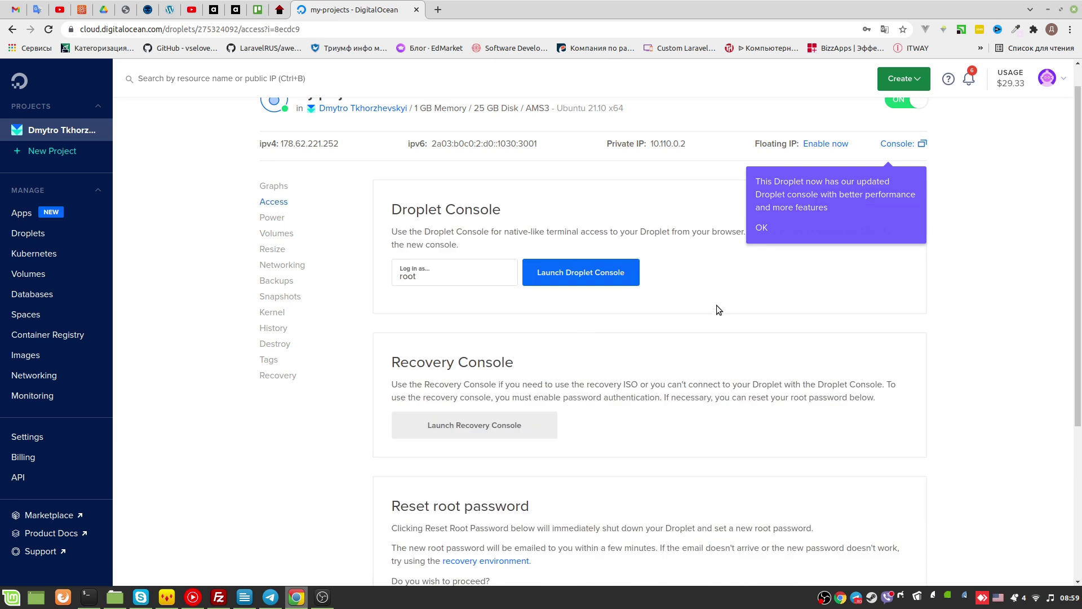
{"action": "scroll", "coordinate": [713, 310], "scroll_direction": "down", "scroll_amount": 1}
{"action": "scroll", "coordinate": [620, 372], "scroll_direction": "down", "scroll_amount": 1}
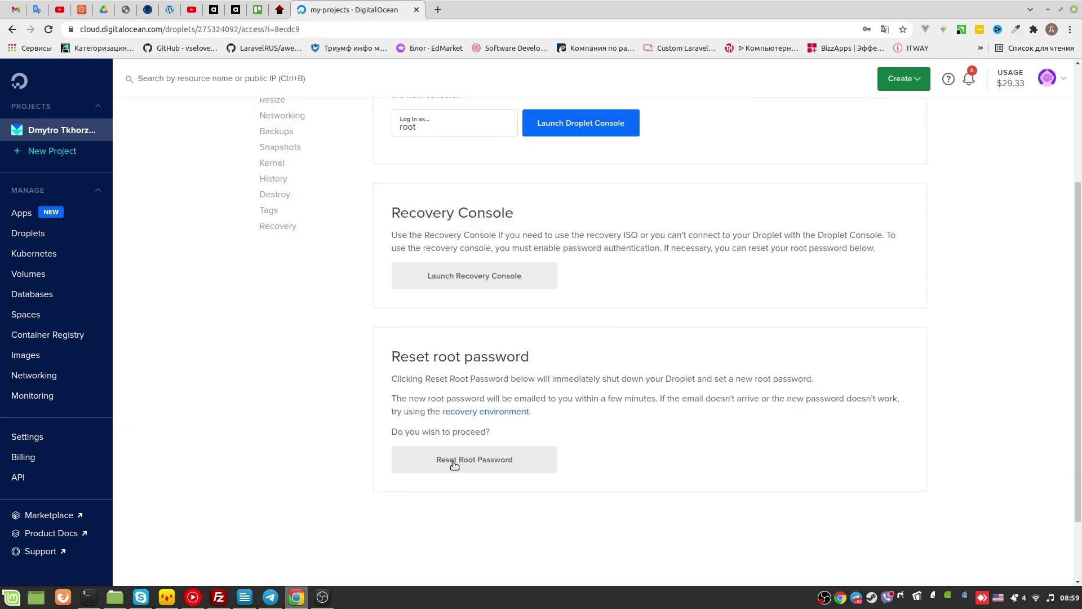
{"action": "scroll", "coordinate": [507, 361], "scroll_direction": "up", "scroll_amount": 3}
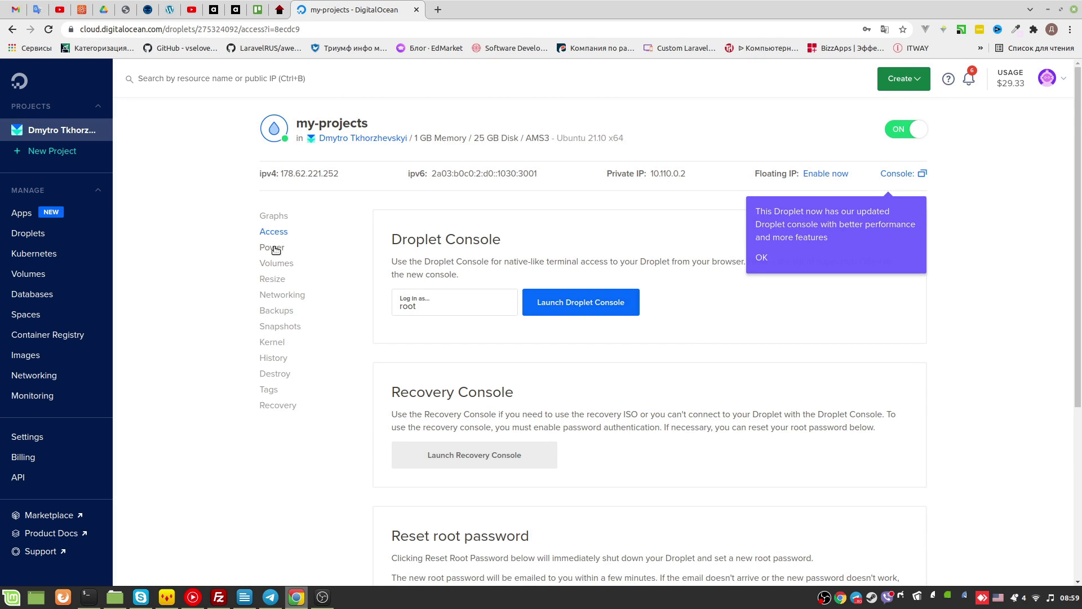
Look through the Power and Volumes sections, then go to the Resize section
{"action": "left_click", "coordinate": [273, 248]}
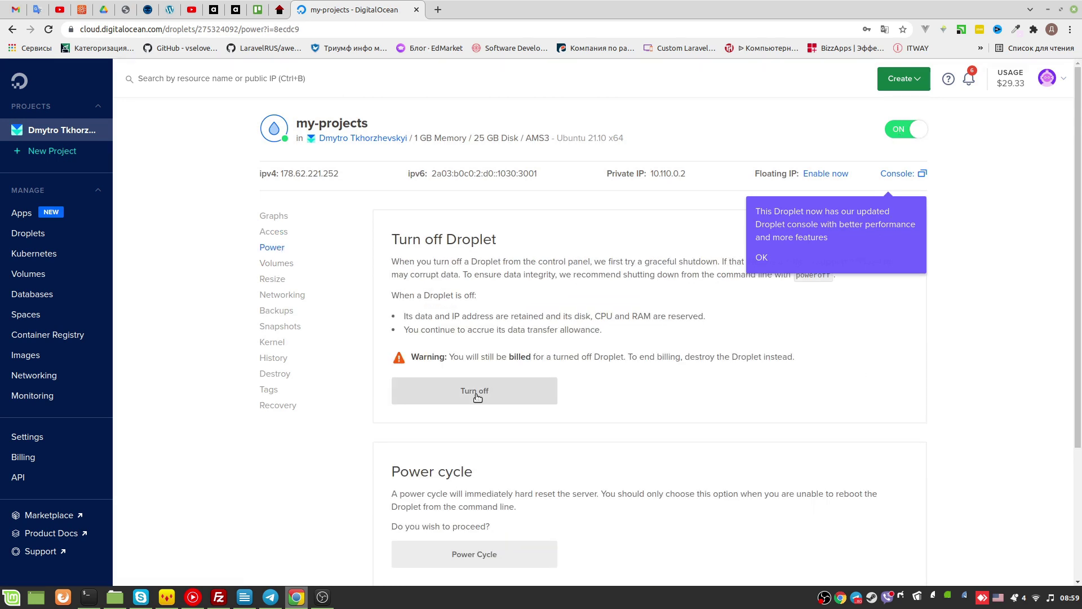
{"action": "left_click", "coordinate": [289, 265]}
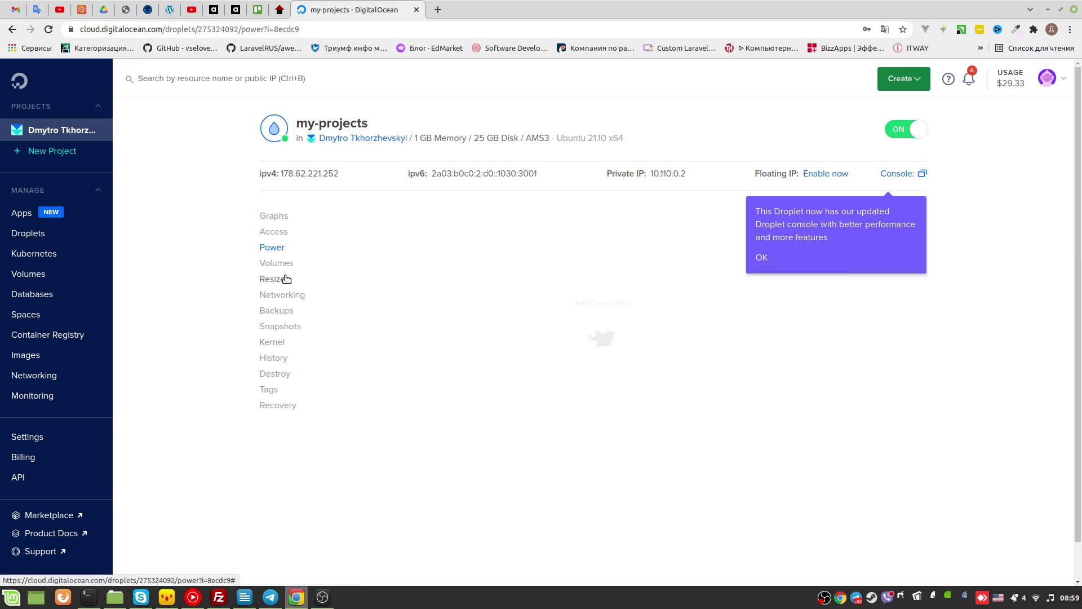
{"action": "left_click", "coordinate": [285, 279]}
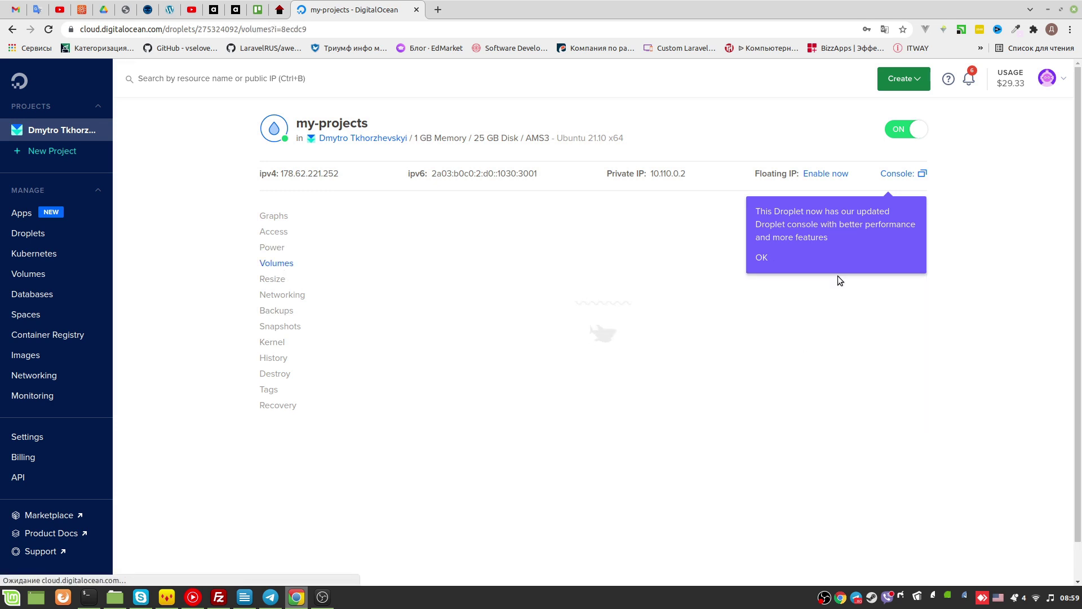
Dismiss the console announcement, filter to Basic shared CPU plans, and choose Premium Intel 1 GB
{"action": "left_click", "coordinate": [760, 258]}
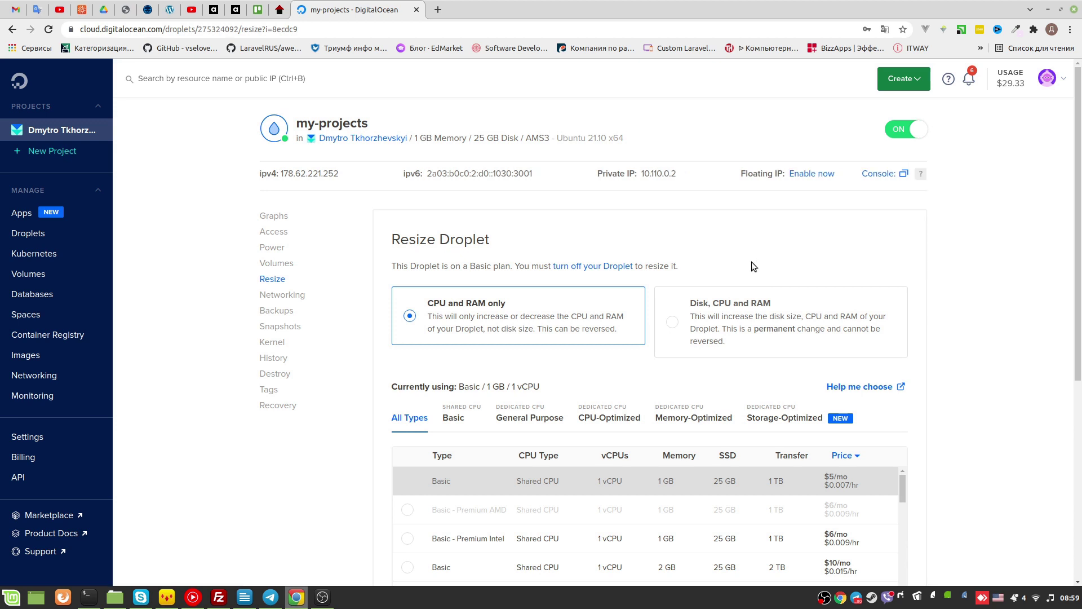
{"action": "scroll", "coordinate": [758, 284], "scroll_direction": "down", "scroll_amount": 2}
{"action": "scroll", "coordinate": [743, 339], "scroll_direction": "down", "scroll_amount": 5}
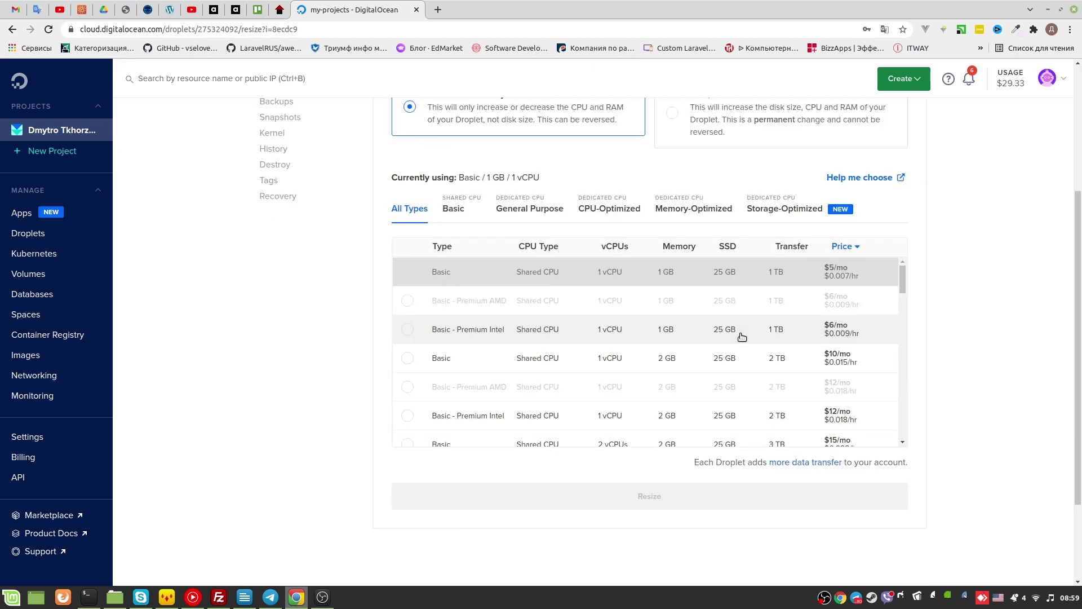
{"action": "scroll", "coordinate": [742, 336], "scroll_direction": "up", "scroll_amount": 4}
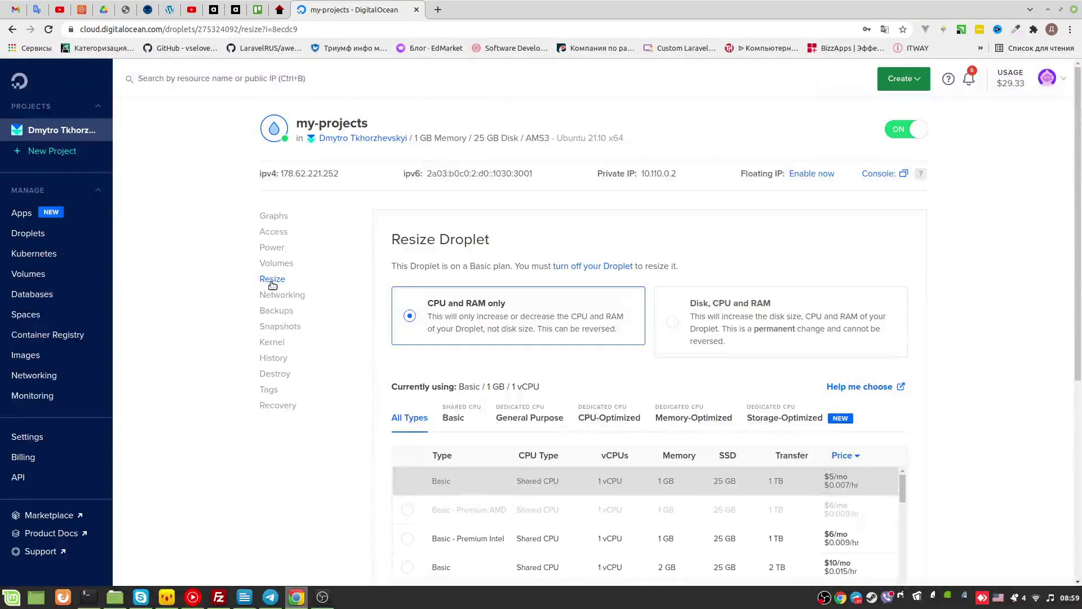
{"action": "scroll", "coordinate": [557, 309], "scroll_direction": "down", "scroll_amount": 1}
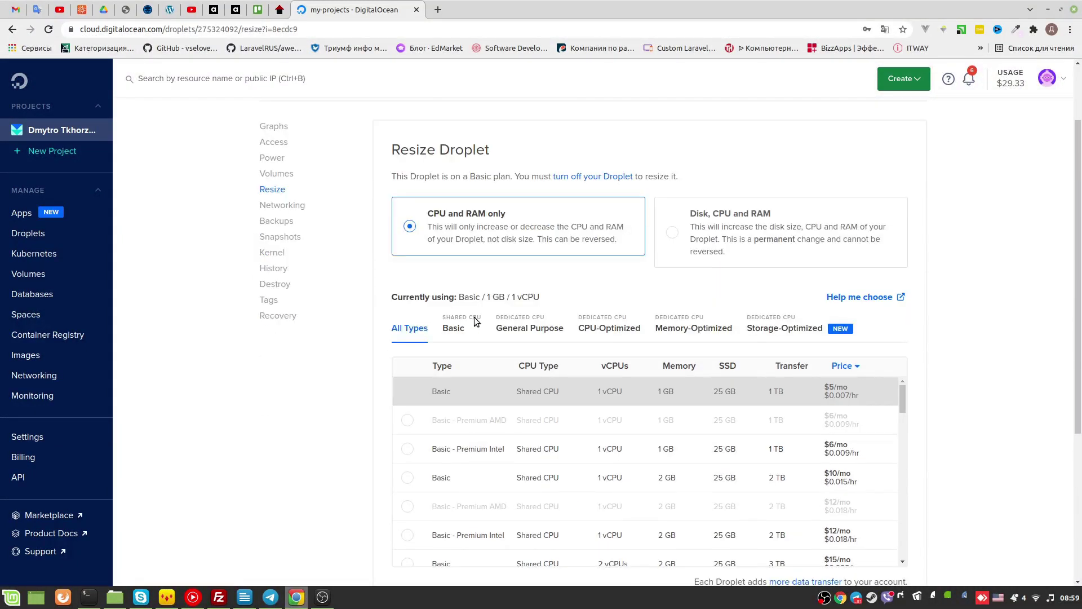
{"action": "left_click", "coordinate": [448, 332]}
{"action": "scroll", "coordinate": [448, 341], "scroll_direction": "down", "scroll_amount": 2}
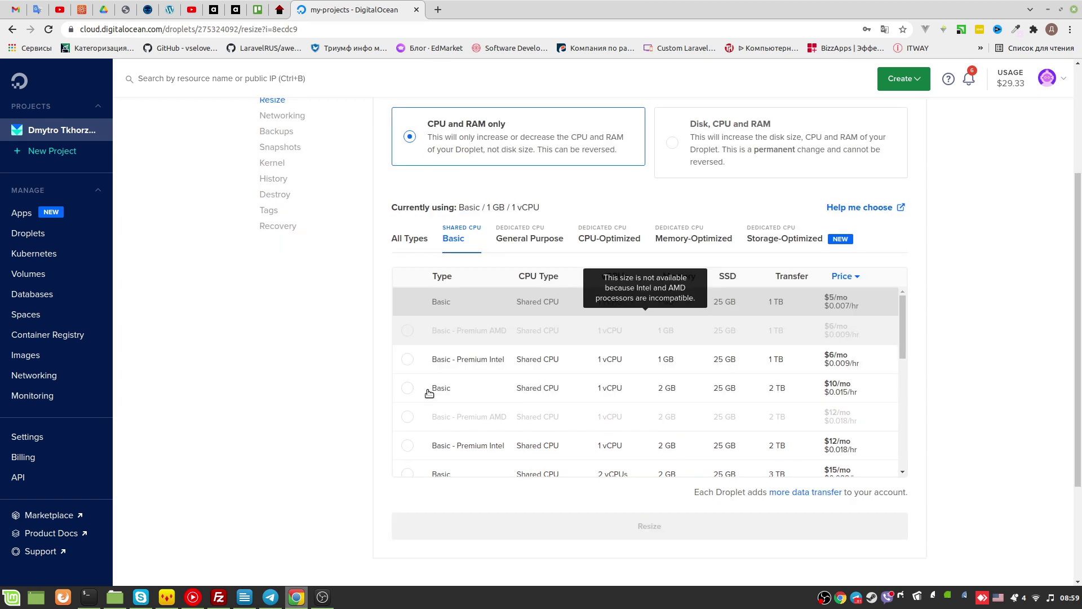
{"action": "left_click", "coordinate": [408, 366]}
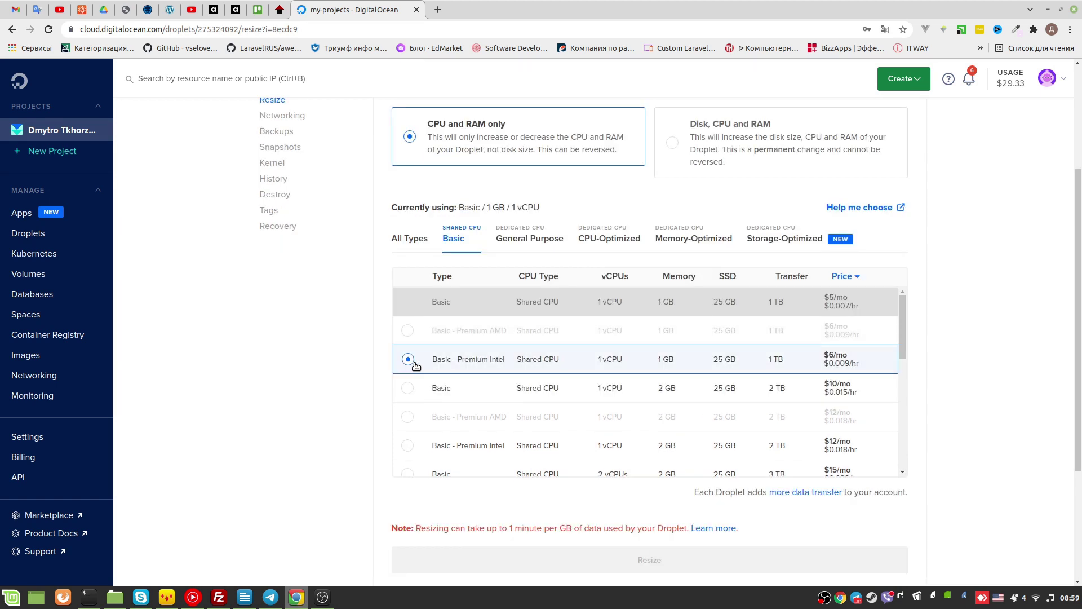
Briefly select the Basic 2 GB $10/mo plan, then reselect Premium Intel 1 GB $6/mo
{"action": "scroll", "coordinate": [459, 355], "scroll_direction": "down", "scroll_amount": 2}
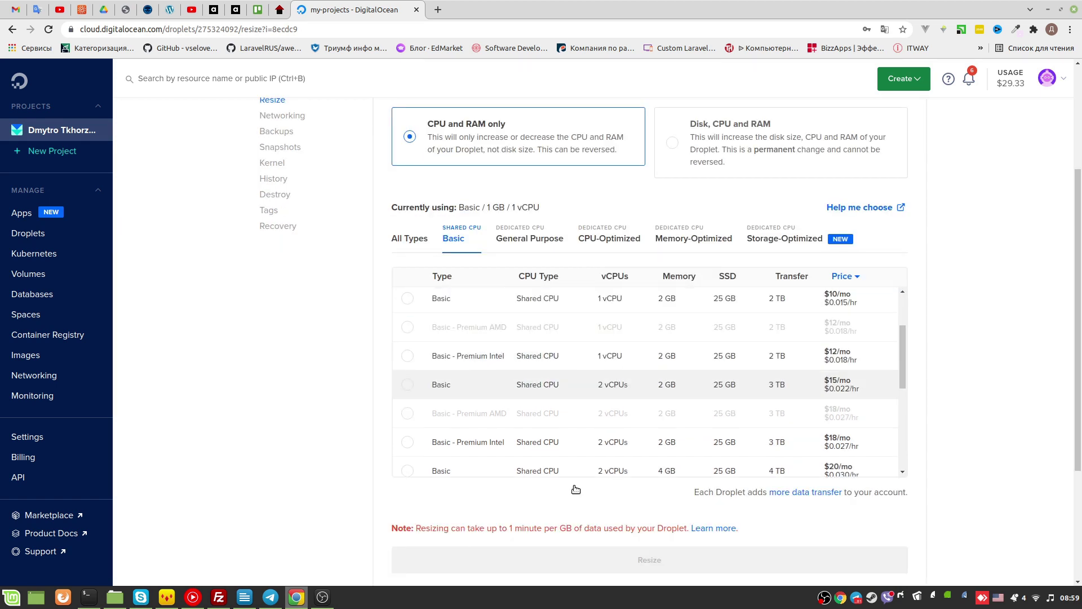
{"action": "scroll", "coordinate": [517, 379], "scroll_direction": "up", "scroll_amount": 2}
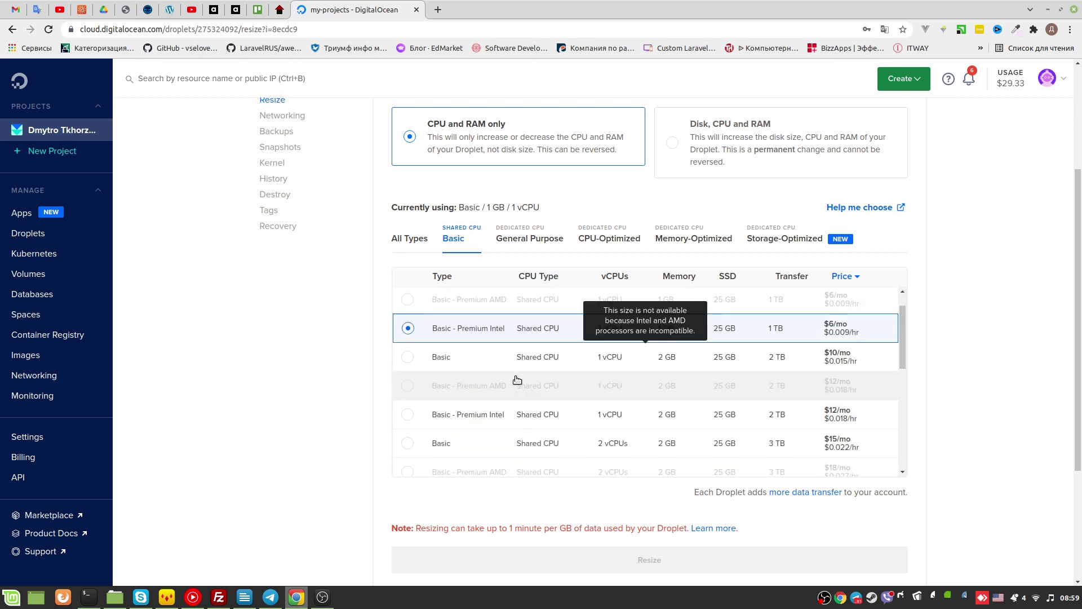
{"action": "scroll", "coordinate": [604, 367], "scroll_direction": "down", "scroll_amount": 3}
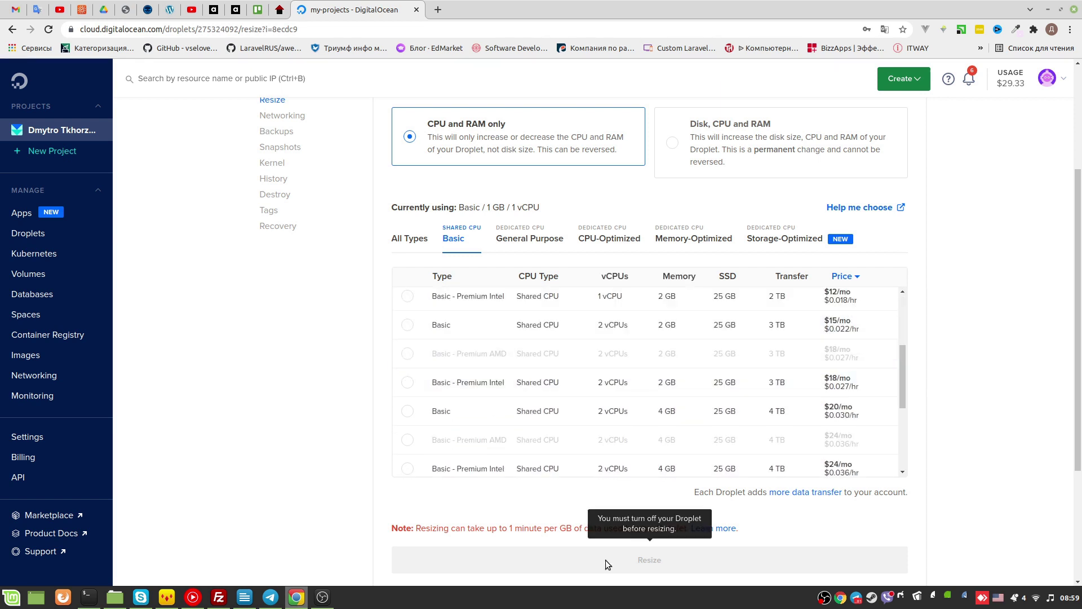
{"action": "scroll", "coordinate": [484, 391], "scroll_direction": "up", "scroll_amount": 3}
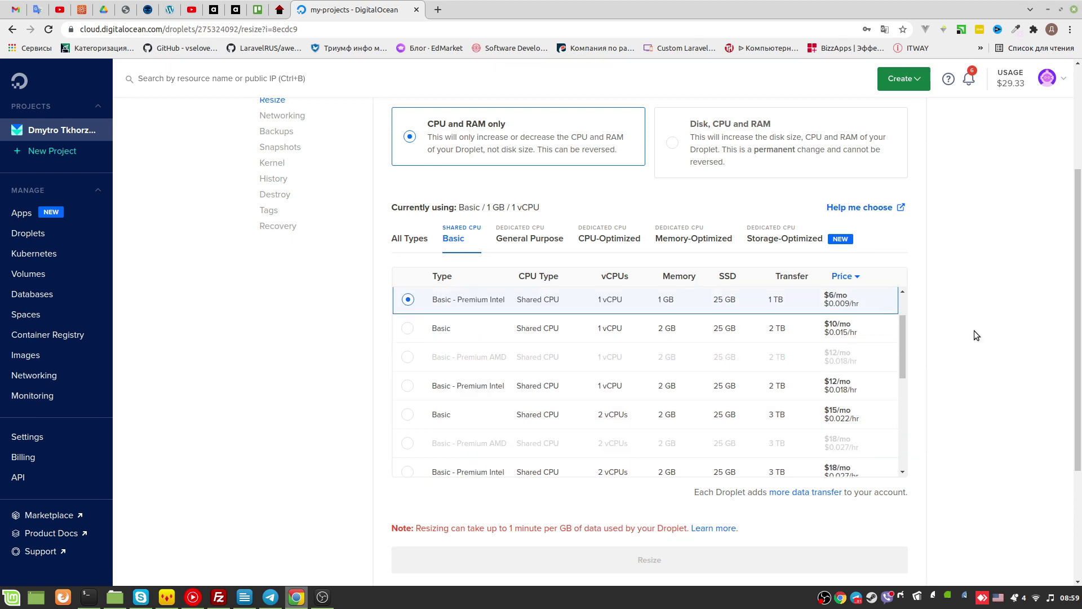
{"action": "scroll", "coordinate": [974, 335], "scroll_direction": "up", "scroll_amount": 1}
{"action": "scroll", "coordinate": [408, 343], "scroll_direction": "up", "scroll_amount": 1}
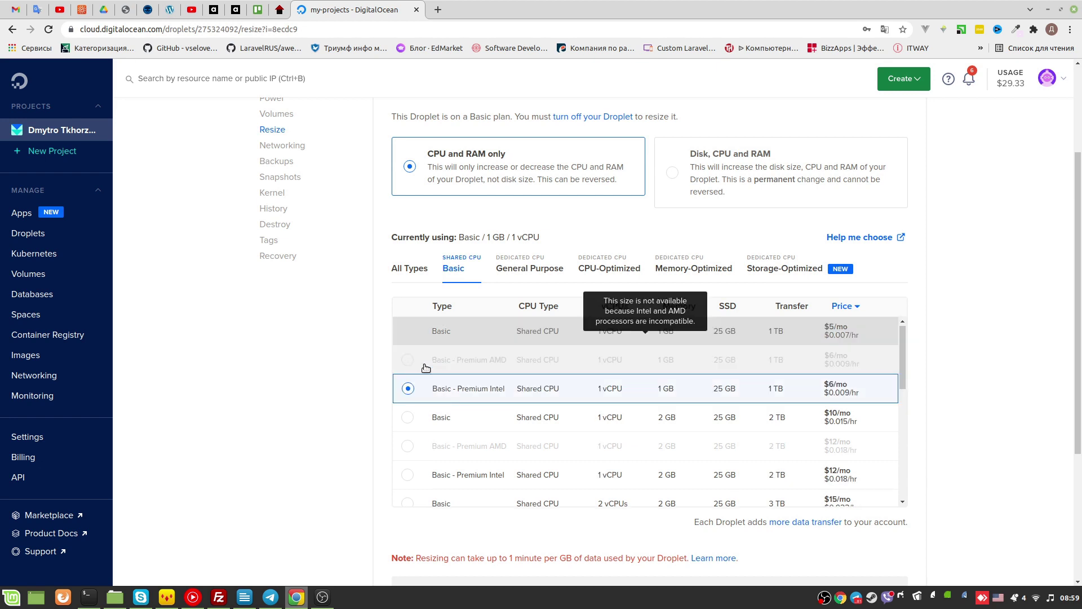
{"action": "left_click", "coordinate": [440, 418]}
{"action": "left_click", "coordinate": [407, 389]}
Start powering off the droplet using the ON toggle in its header
{"action": "scroll", "coordinate": [735, 369], "scroll_direction": "down", "scroll_amount": 1}
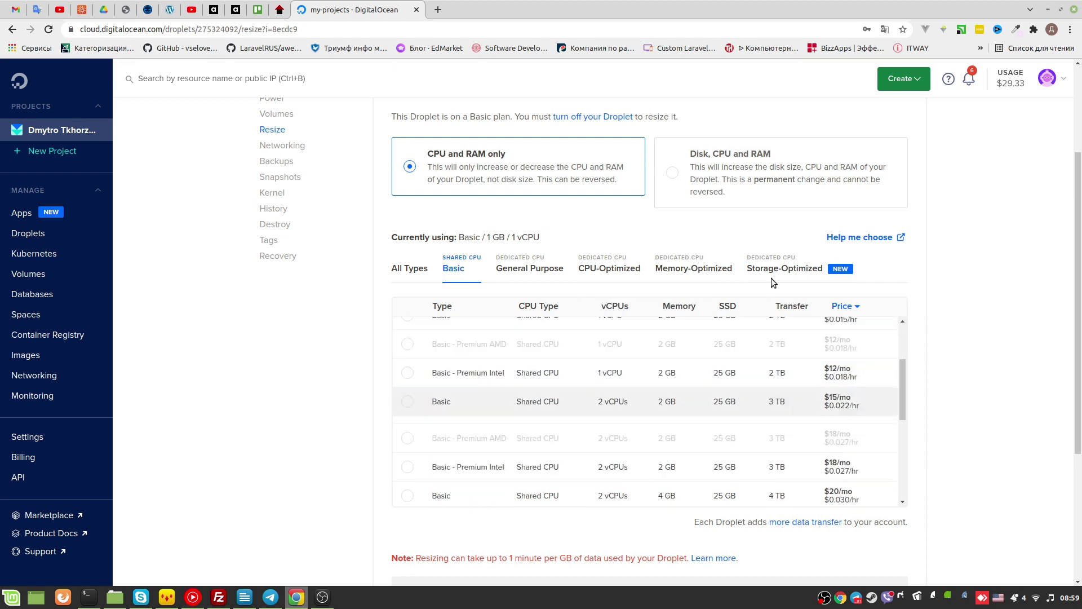
{"action": "scroll", "coordinate": [770, 280], "scroll_direction": "up", "scroll_amount": 5}
{"action": "left_click", "coordinate": [900, 130]}
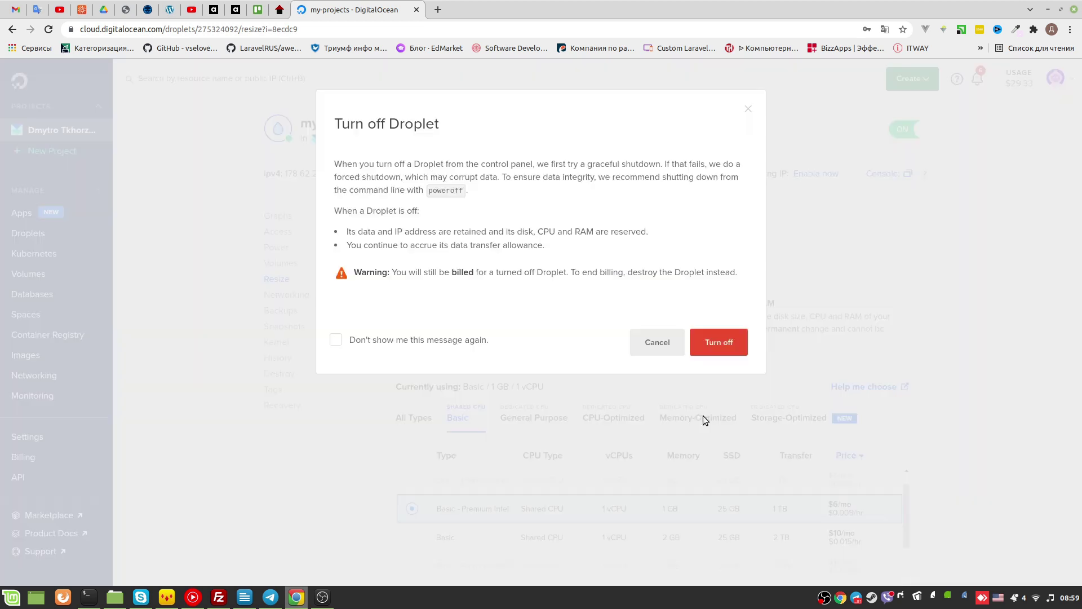
Confirm Turn off and wait for my-projects to power down on the resize page
{"action": "left_click", "coordinate": [719, 344]}
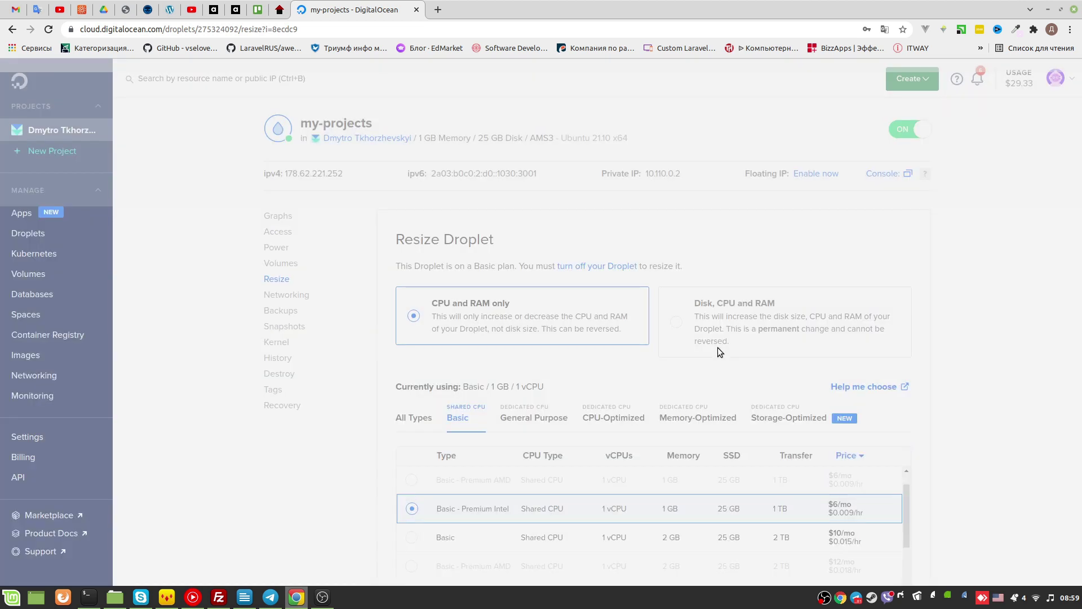
{"action": "scroll", "coordinate": [893, 393], "scroll_direction": "down", "scroll_amount": 4}
{"action": "scroll", "coordinate": [893, 393], "scroll_direction": "down", "scroll_amount": 4}
{"action": "scroll", "coordinate": [929, 416], "scroll_direction": "down", "scroll_amount": 2}
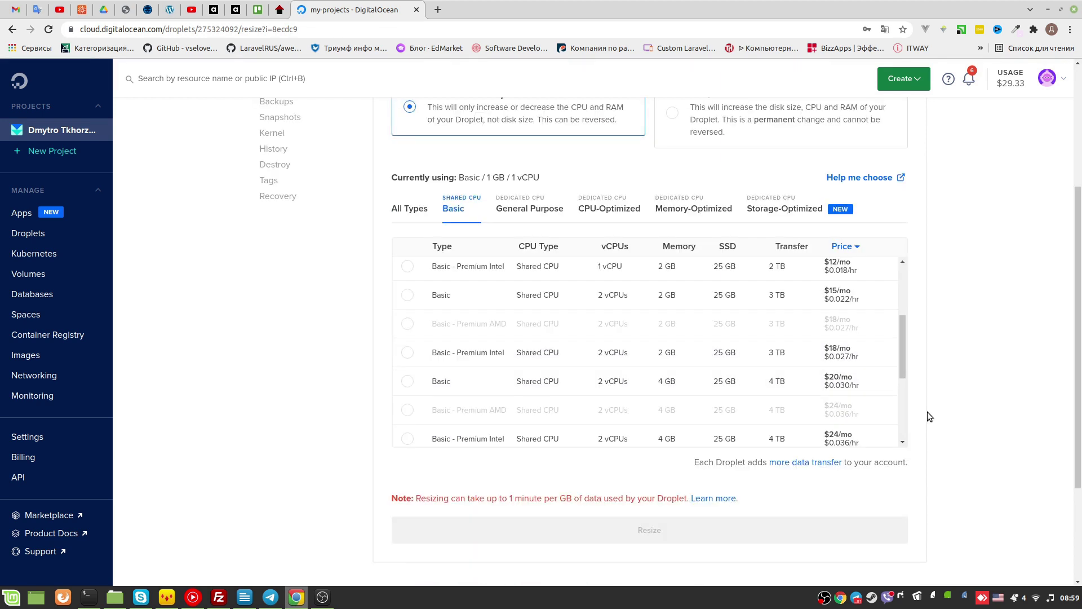
{"action": "scroll", "coordinate": [816, 404], "scroll_direction": "up", "scroll_amount": 2}
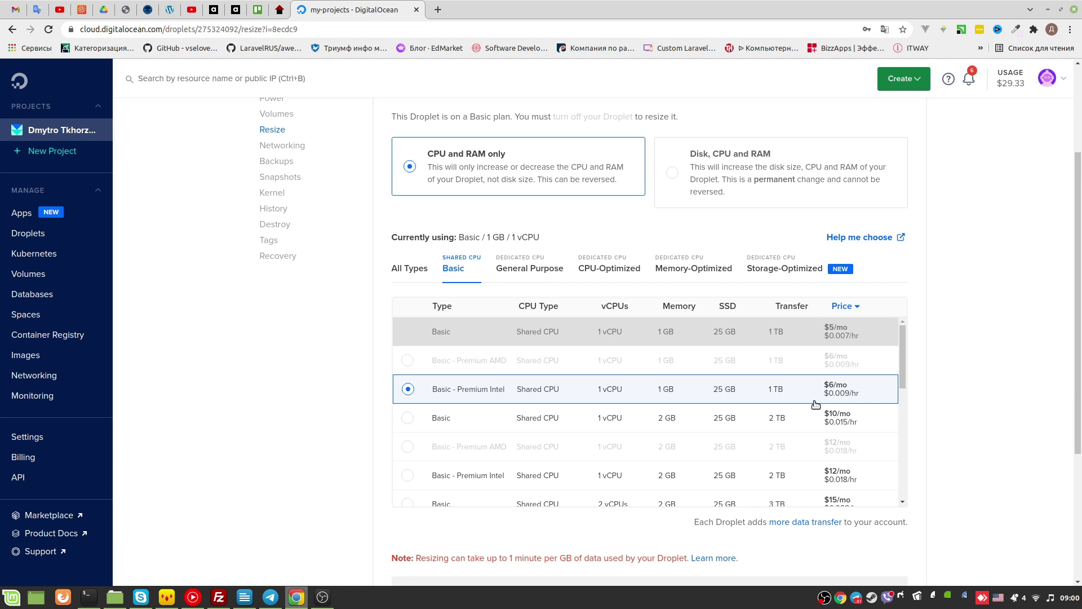
{"action": "scroll", "coordinate": [819, 410], "scroll_direction": "down", "scroll_amount": 5}
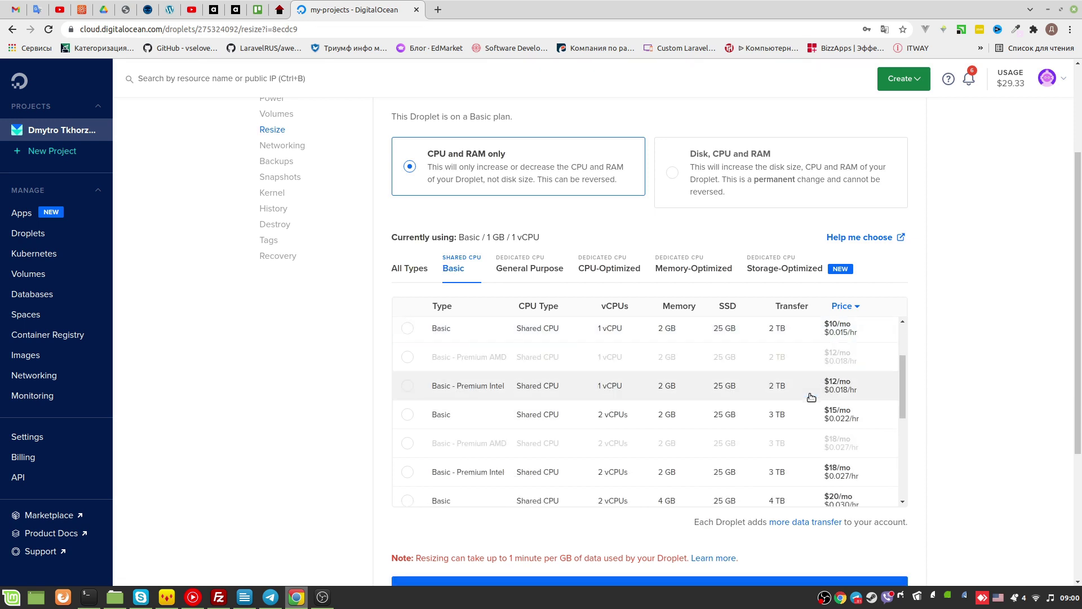
Glance at Telegram, return to DigitalOcean, and dismiss the Telegram notification popup
{"action": "key", "text": "alt+Tab"}
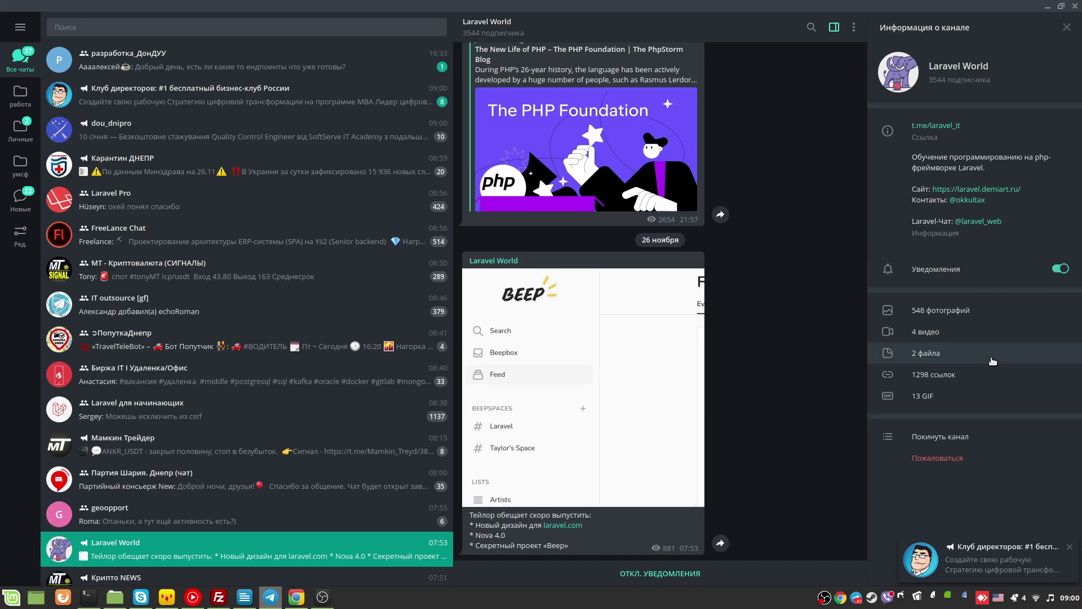
{"action": "key", "text": "alt+Tab"}
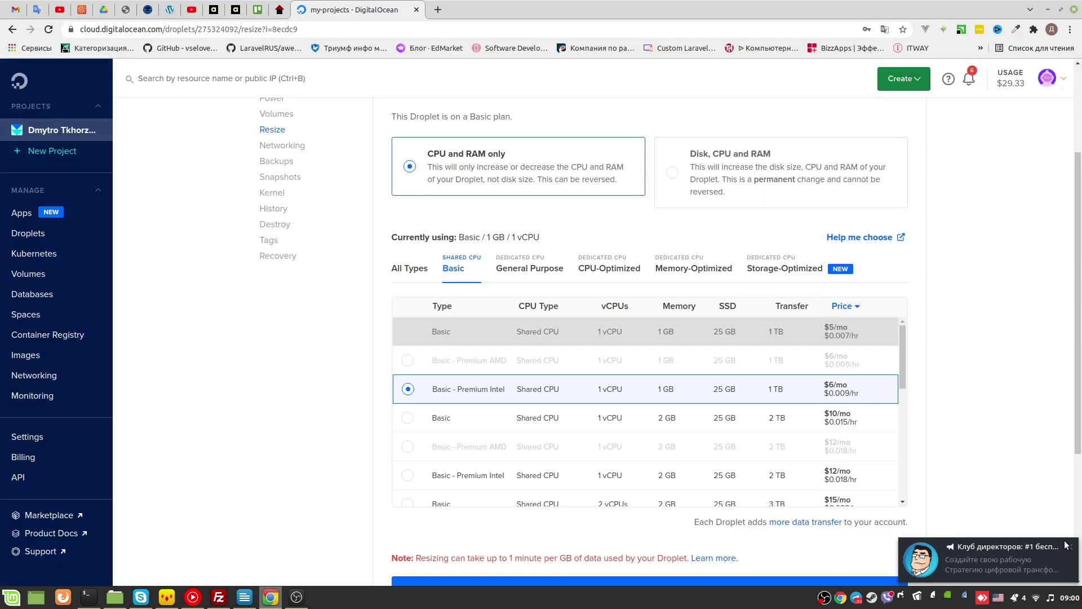
{"action": "left_click", "coordinate": [1066, 545]}
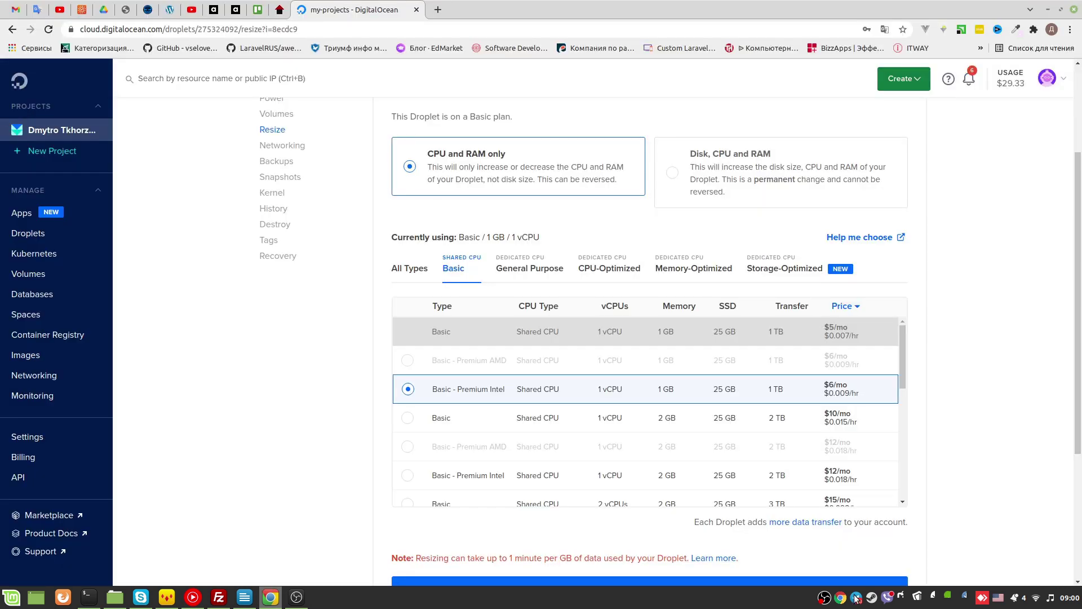
Submit the resize with the Premium Intel 1 vCPU/1 GB $6/mo plan selected and watch it start processing
{"action": "scroll", "coordinate": [952, 344], "scroll_direction": "down", "scroll_amount": 3}
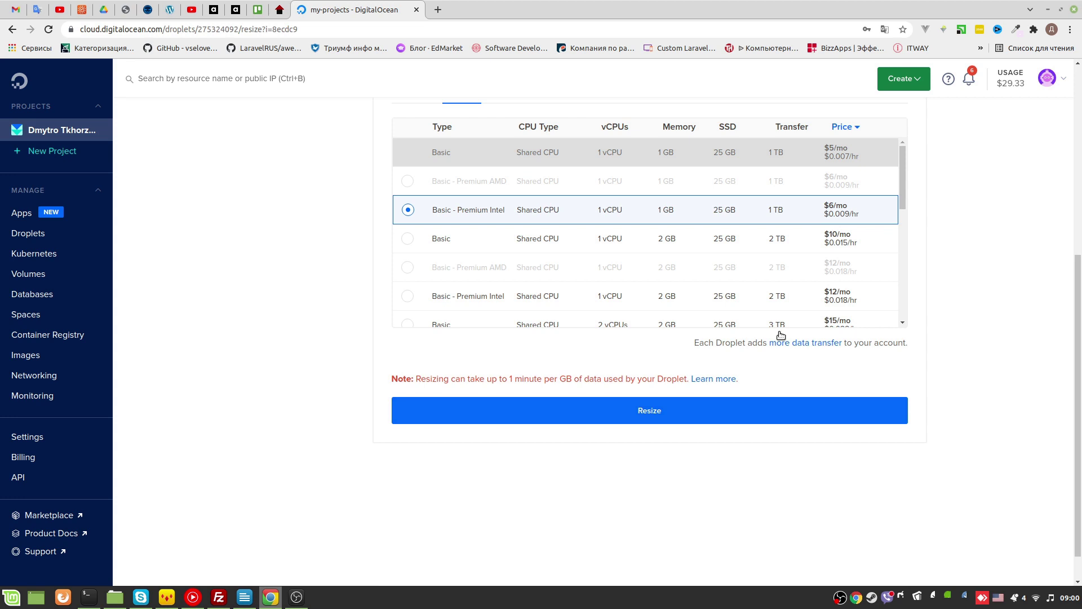
{"action": "left_click", "coordinate": [634, 420]}
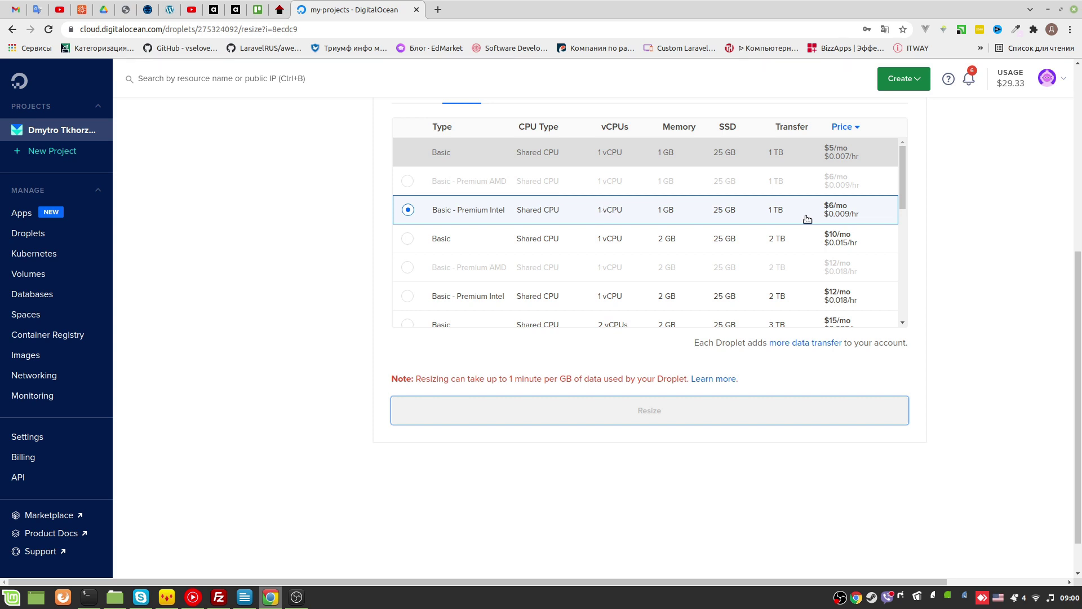
{"action": "scroll", "coordinate": [993, 370], "scroll_direction": "up", "scroll_amount": 2}
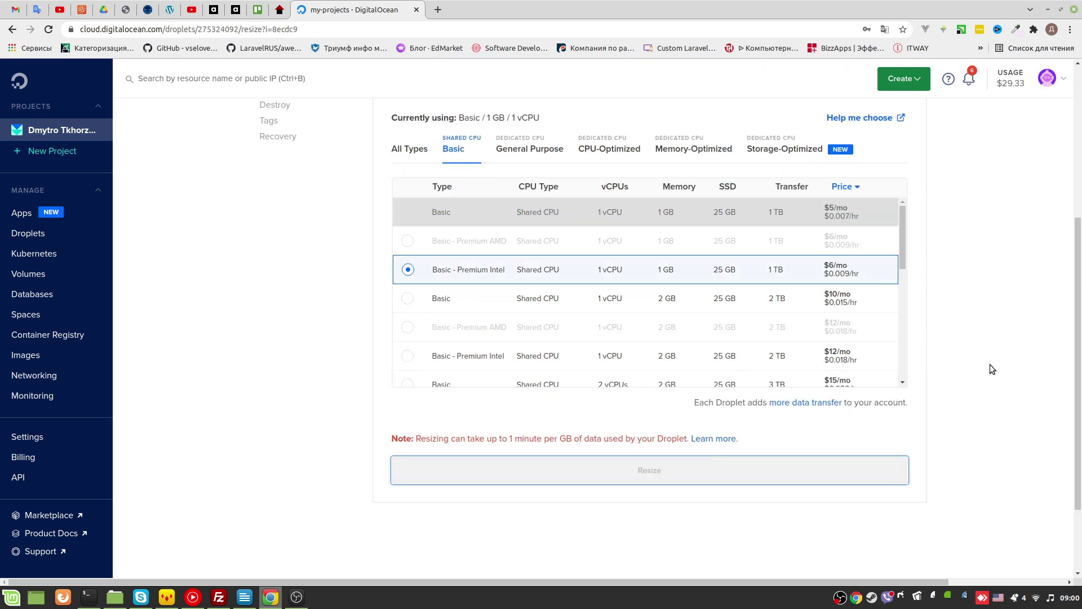
{"action": "scroll", "coordinate": [990, 364], "scroll_direction": "up", "scroll_amount": 3}
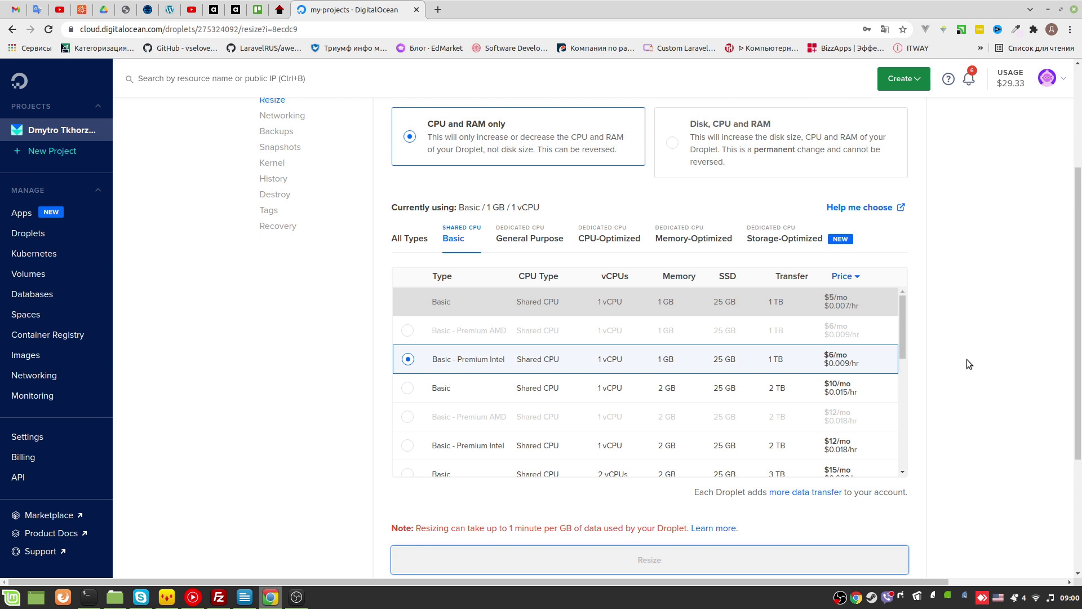